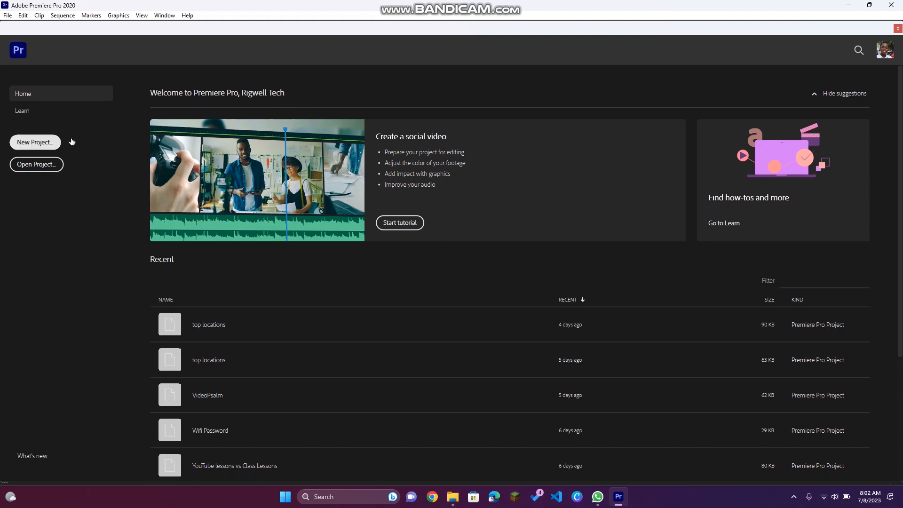
Step: Create a new project named EU
{"action": "left_click", "coordinate": [40, 144]}
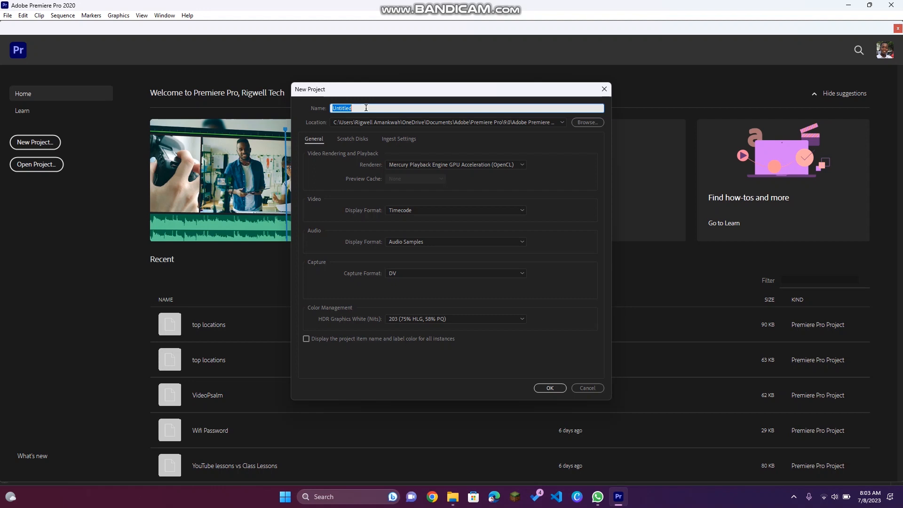
{"action": "type", "text": "EU"}
{"action": "left_click", "coordinate": [550, 389]}
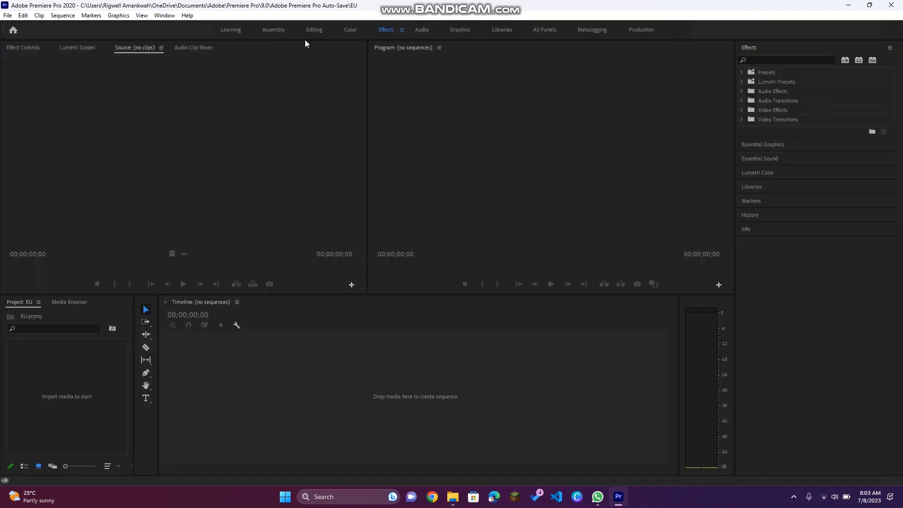
Step: Resize the workspace panels to widen the Program monitor and the Timeline
{"action": "left_click_drag", "start_coordinate": [367, 163], "coordinate": [244, 169]}
{"action": "mouse_move", "coordinate": [158, 347]}
{"action": "left_mouse_down"}
{"action": "mouse_move", "coordinate": [206, 349]}
{"action": "mouse_move", "coordinate": [150, 357]}
{"action": "left_mouse_up"}
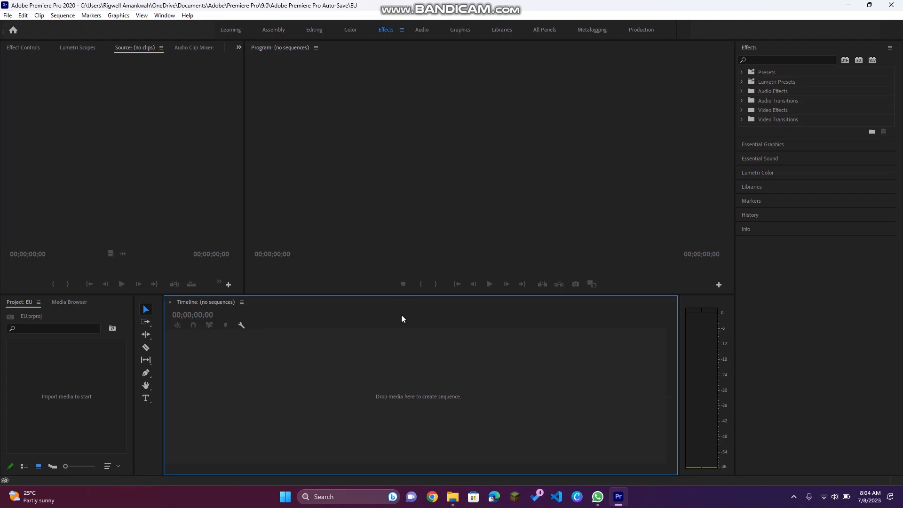
{"action": "left_click", "coordinate": [72, 407]}
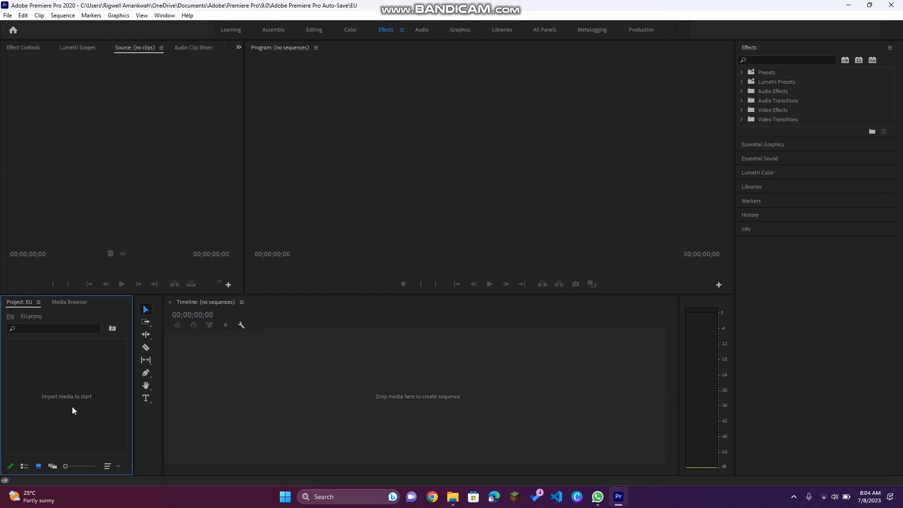
Step: Create a new bin named Audio in the Project panel
{"action": "right_click", "coordinate": [72, 406]}
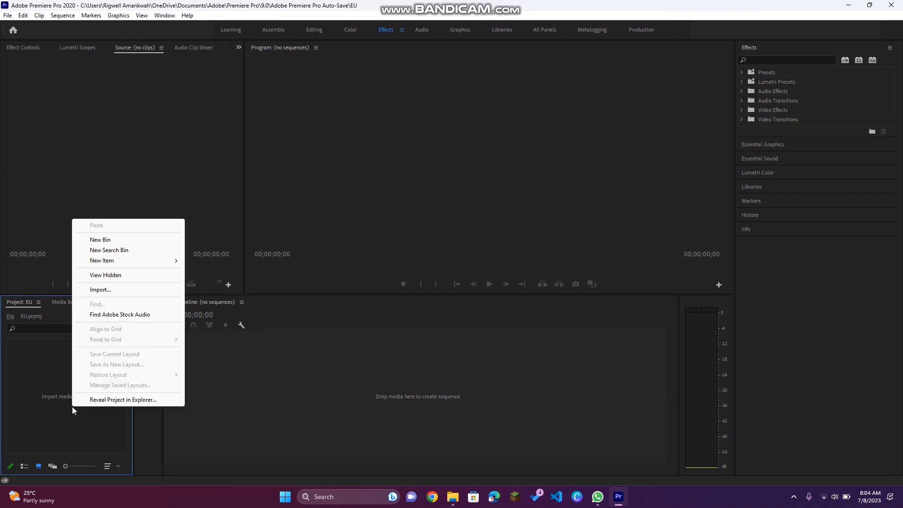
{"action": "left_click", "coordinate": [143, 244]}
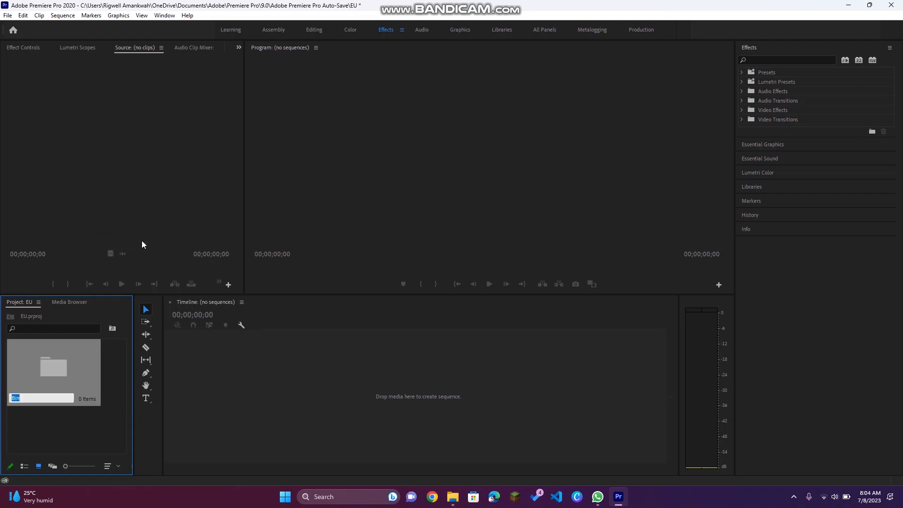
{"action": "type", "text": "Audio"}
{"action": "key", "text": "Return"}
Step: Create a second bin named Videos in the Project panel
{"action": "right_click", "coordinate": [110, 423]}
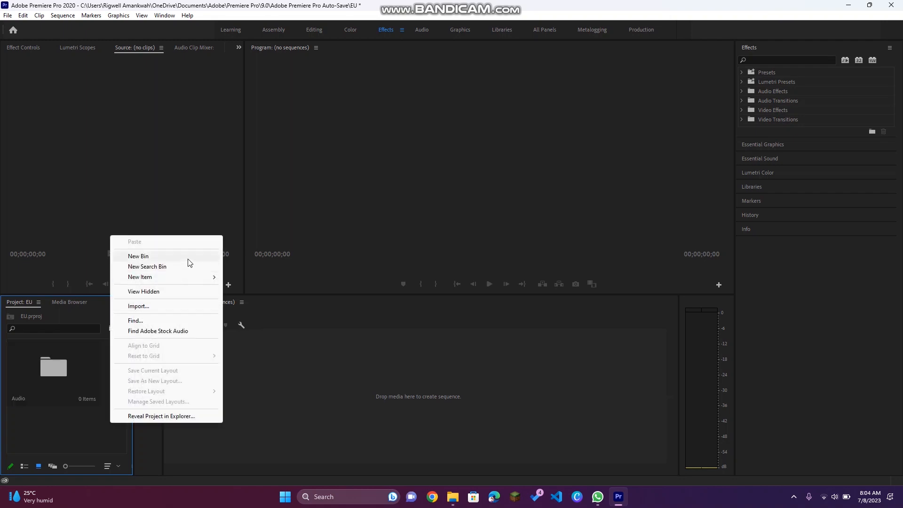
{"action": "left_click", "coordinate": [187, 258]}
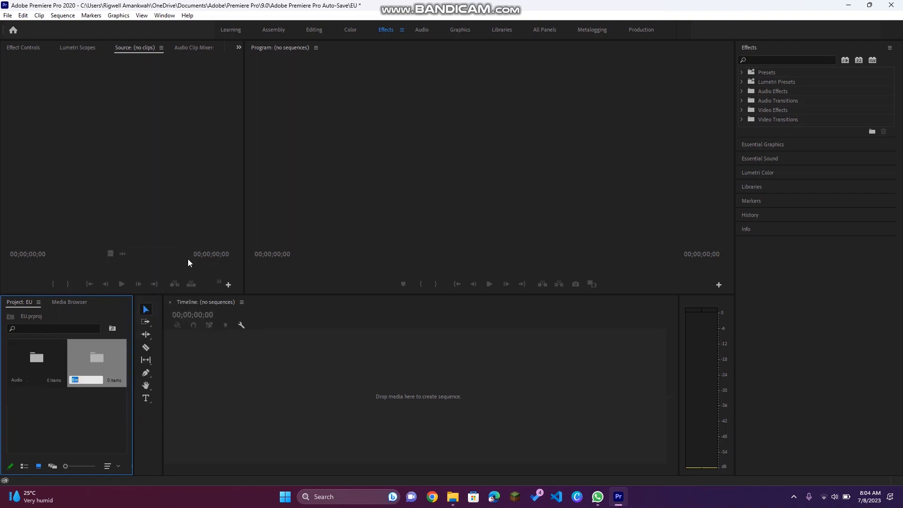
{"action": "type", "text": "Videos"}
{"action": "key", "text": "Return"}
Step: Create a third bin named Pictures in the Project panel
{"action": "right_click", "coordinate": [67, 417]}
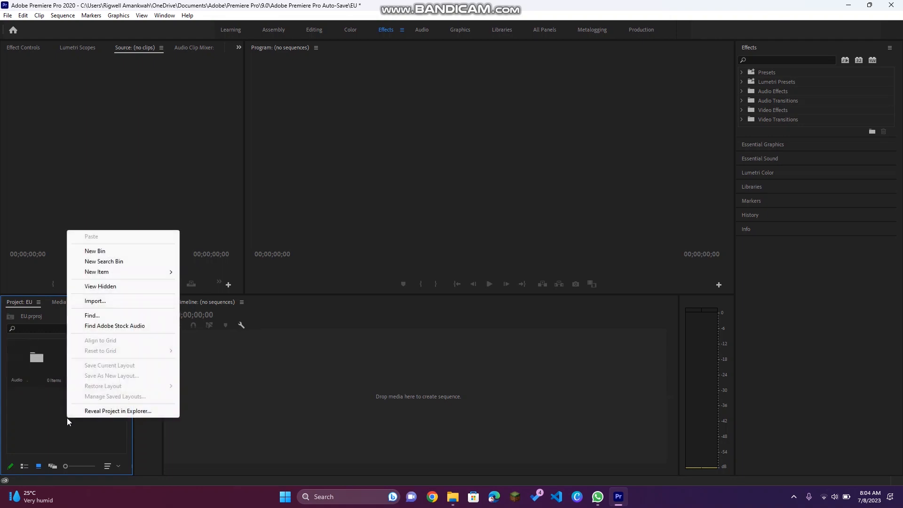
{"action": "left_click", "coordinate": [147, 253]}
{"action": "type", "text": "Pictures"}
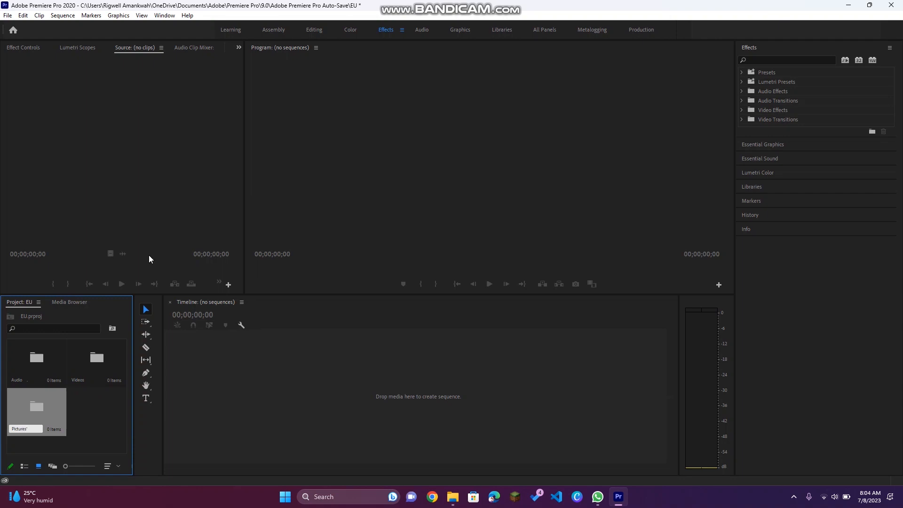
{"action": "key", "text": "Tab"}
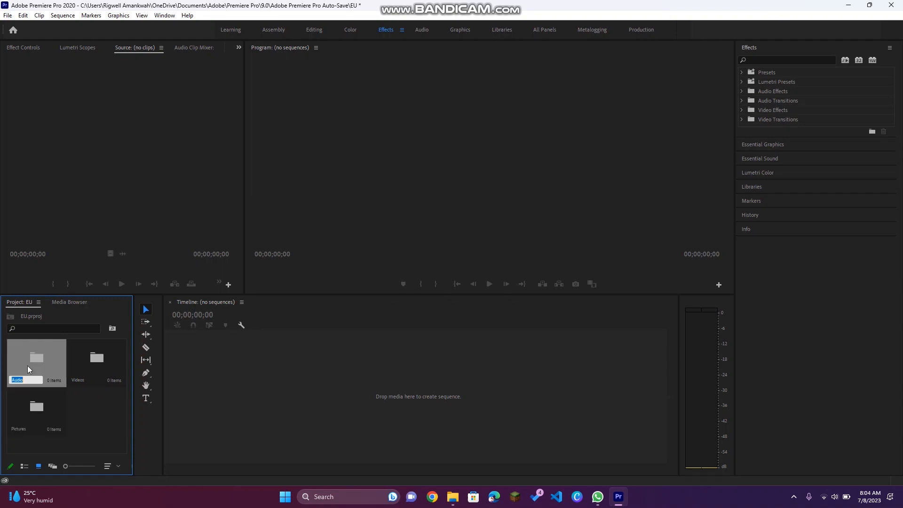
{"action": "key", "text": "Return"}
{"action": "left_click", "coordinate": [104, 428]}
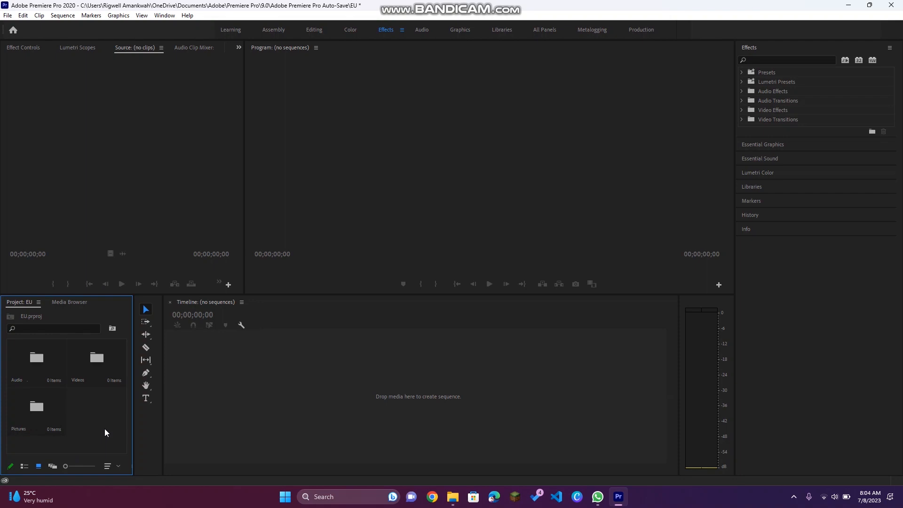
Step: Open the Videos bin and import a selection of video files into it
{"action": "double_click", "coordinate": [93, 372]}
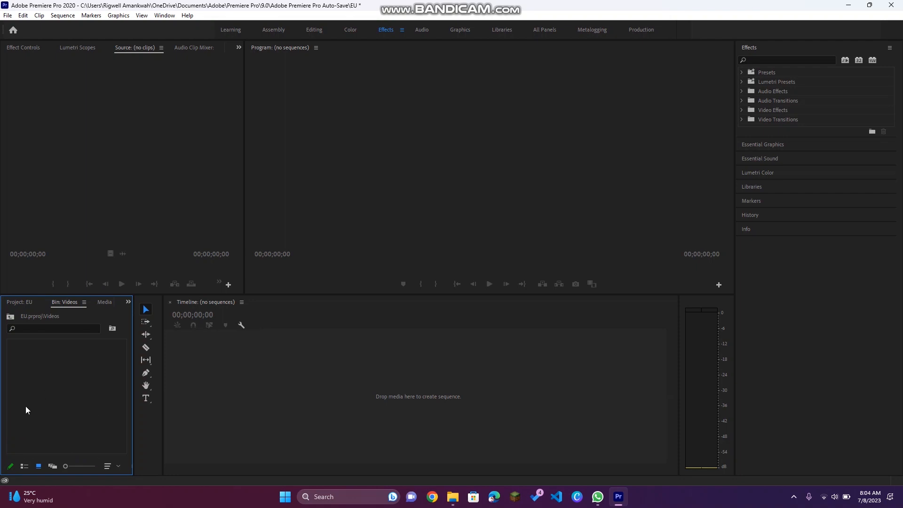
{"action": "double_click", "coordinate": [74, 409]}
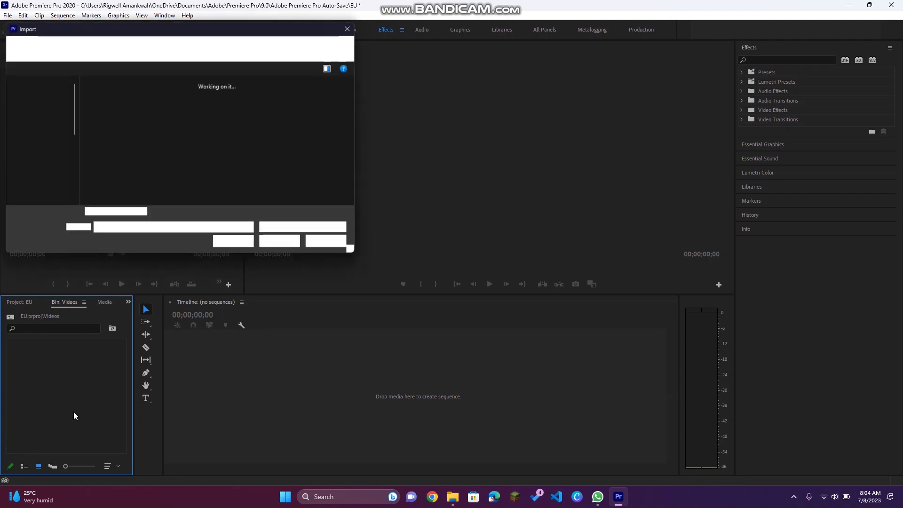
{"action": "left_click_drag", "start_coordinate": [80, 131], "coordinate": [321, 196]}
{"action": "key", "text": "Return"}
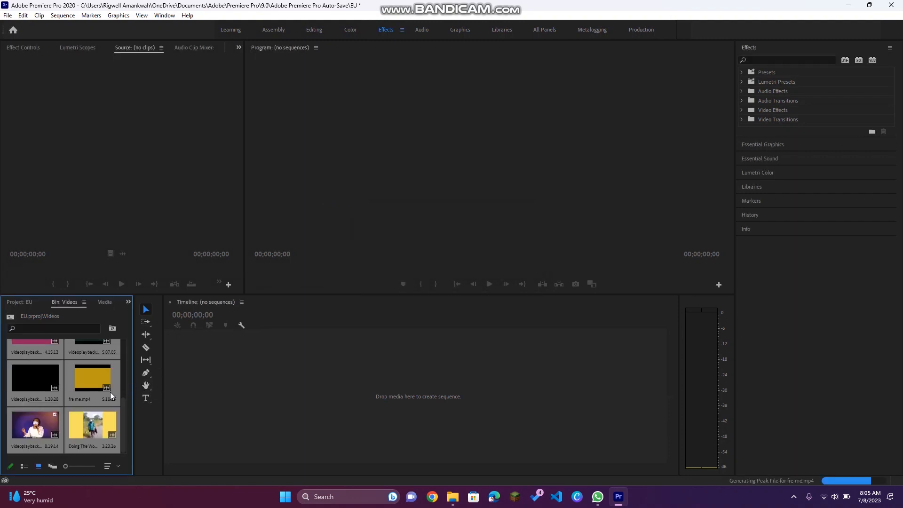
Step: Browse the imported clips in the Videos bin and the project's bin overview
{"action": "left_click", "coordinate": [63, 400]}
{"action": "scroll", "coordinate": [63, 400], "scroll_direction": "up", "scroll_amount": 4}
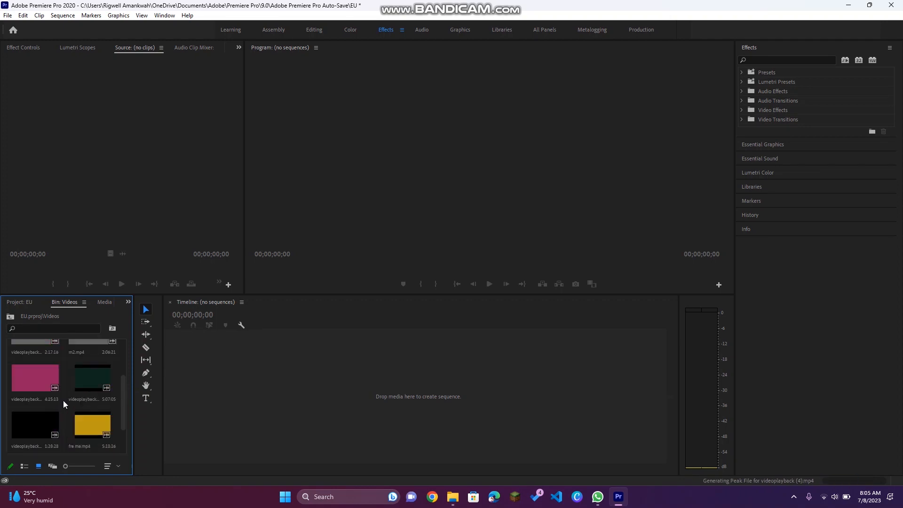
{"action": "left_click", "coordinate": [21, 301]}
{"action": "left_click", "coordinate": [104, 450]}
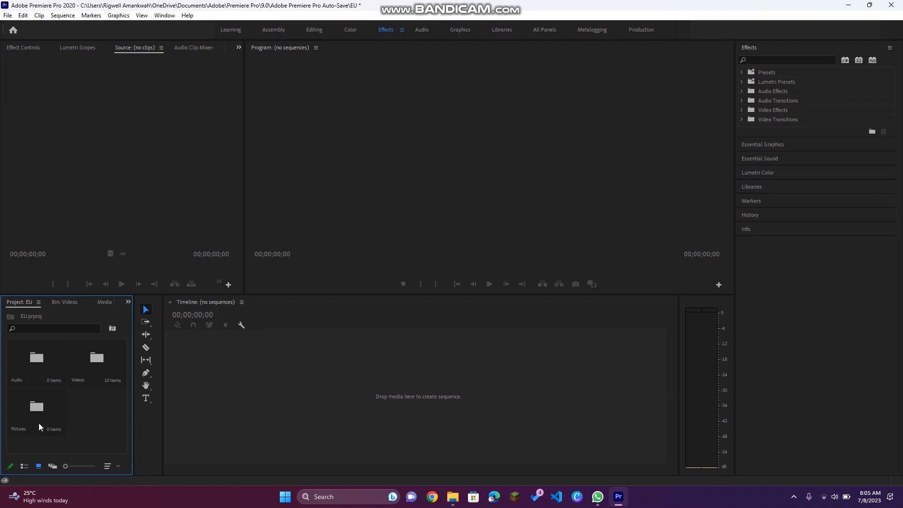
{"action": "double_click", "coordinate": [104, 372]}
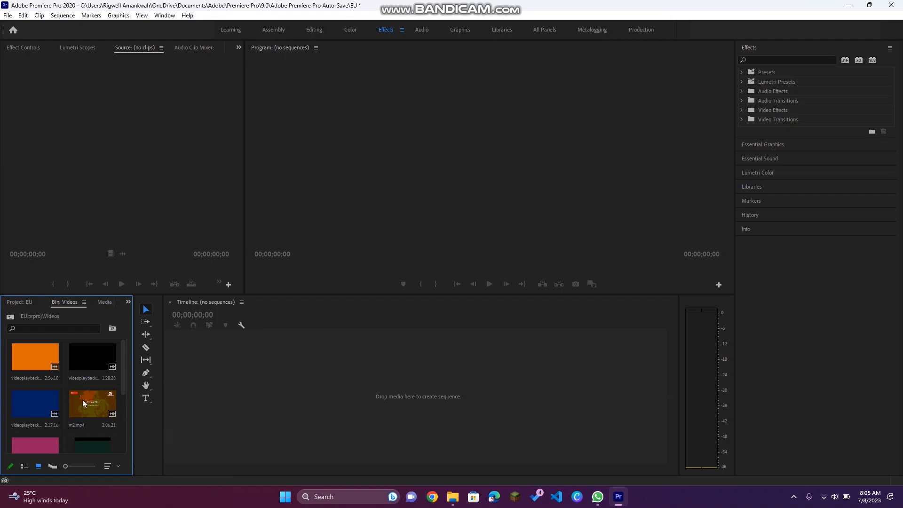
{"action": "scroll", "coordinate": [39, 448], "scroll_direction": "down", "scroll_amount": 3}
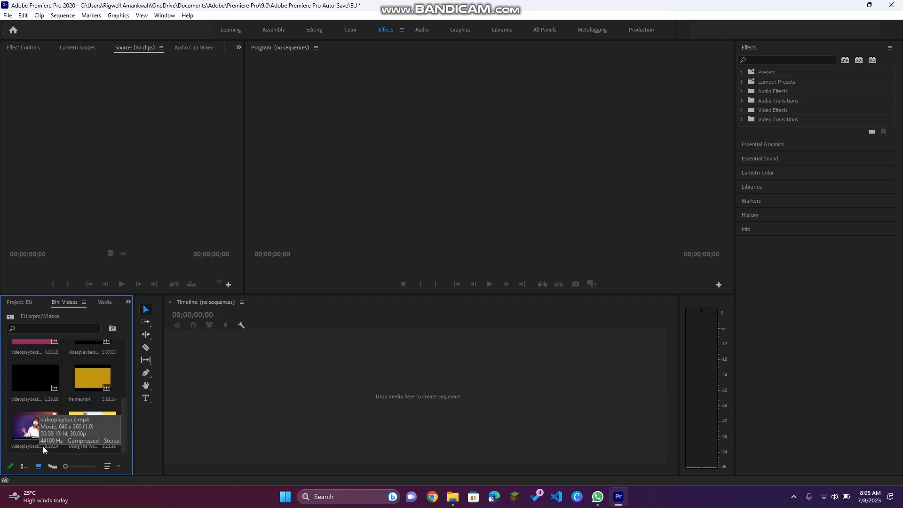
Step: Create a sequence by adding the 'Doing The Work of The Lord' clip to the timeline
{"action": "left_click_drag", "start_coordinate": [94, 426], "coordinate": [218, 375]}
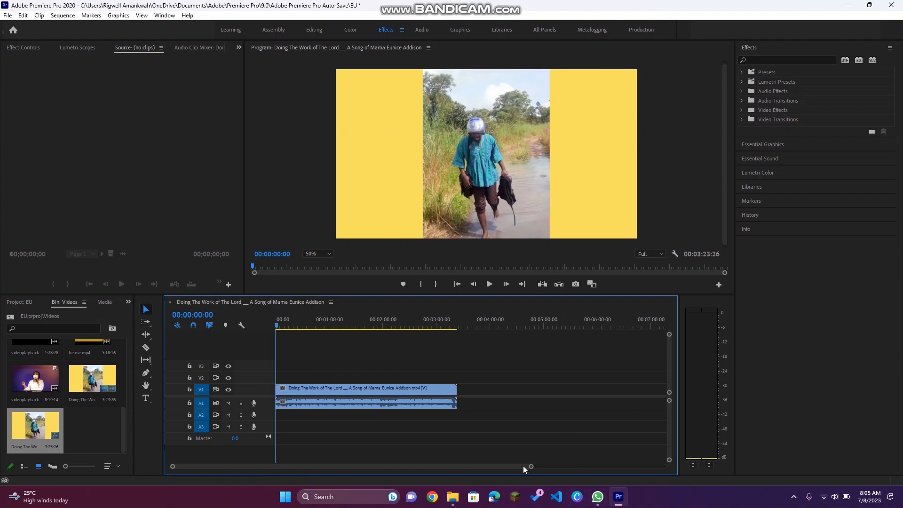
{"action": "mouse_move", "coordinate": [532, 466]}
{"action": "left_mouse_down"}
{"action": "mouse_move", "coordinate": [384, 476]}
{"action": "mouse_move", "coordinate": [593, 463]}
{"action": "left_mouse_up"}
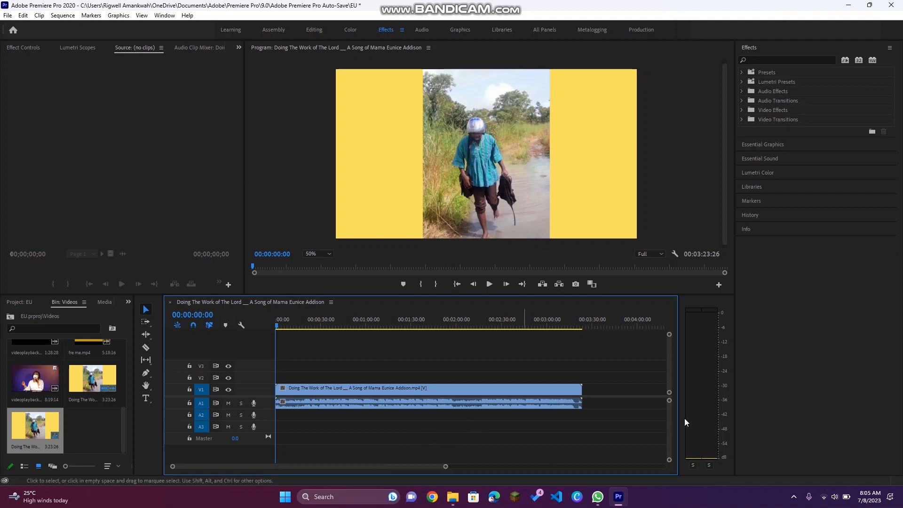
Step: Undo the clip placement and put the 'Doing The Work of The Lord' clip back on the timeline
{"action": "left_click_drag", "start_coordinate": [669, 402], "coordinate": [669, 393]}
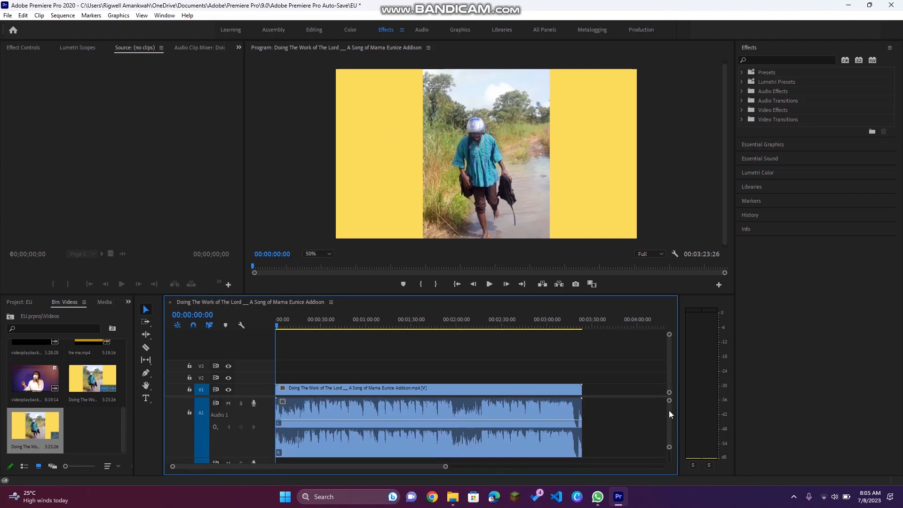
{"action": "key", "text": "ctrl+z"}
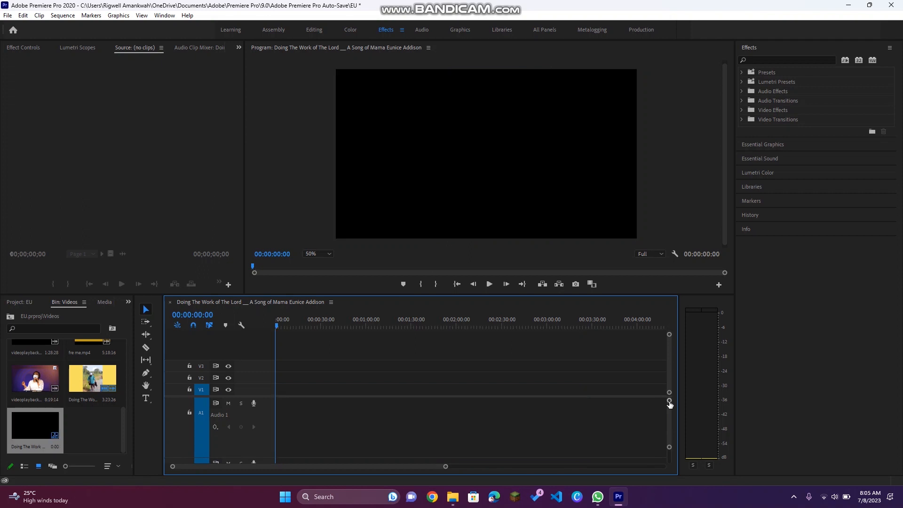
{"action": "left_click_drag", "start_coordinate": [243, 425], "coordinate": [278, 399]}
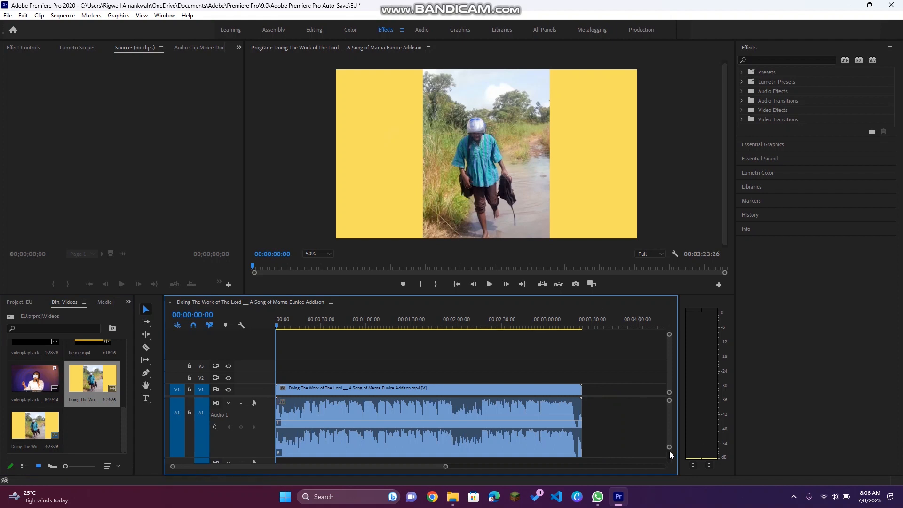
{"action": "left_click_drag", "start_coordinate": [670, 449], "coordinate": [671, 467]}
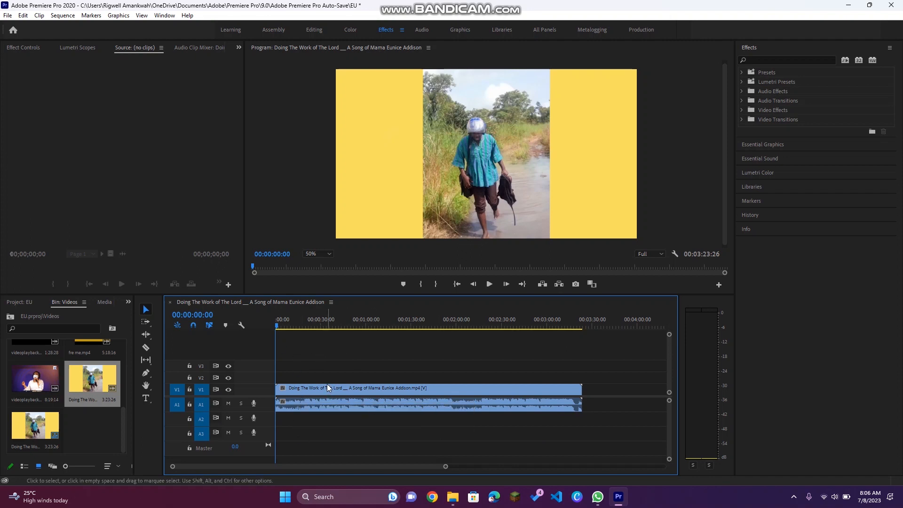
Step: Unlink the audio from the video of the clip on the timeline
{"action": "left_click", "coordinate": [357, 409]}
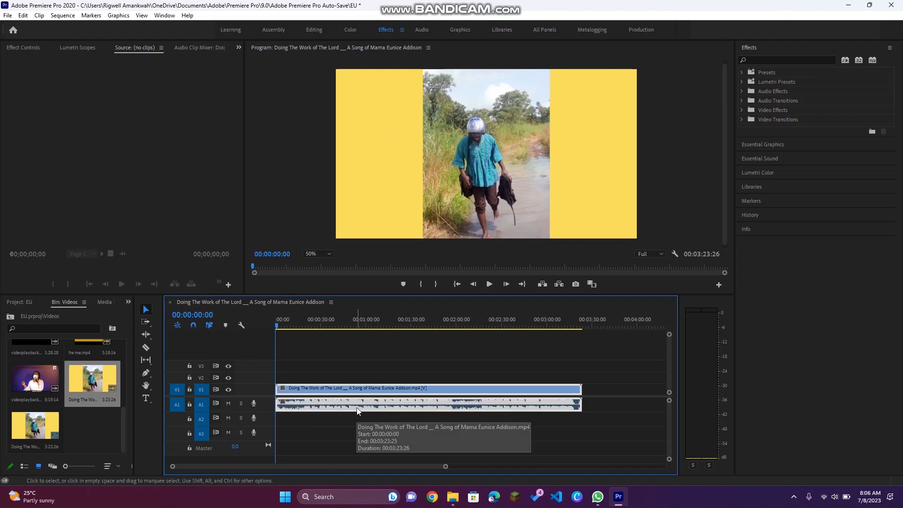
{"action": "right_click", "coordinate": [357, 411]}
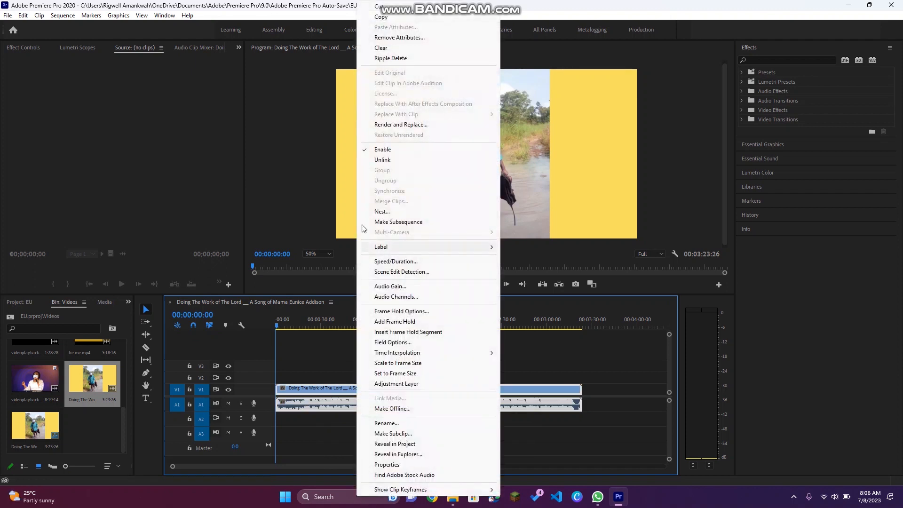
{"action": "left_click", "coordinate": [385, 161]}
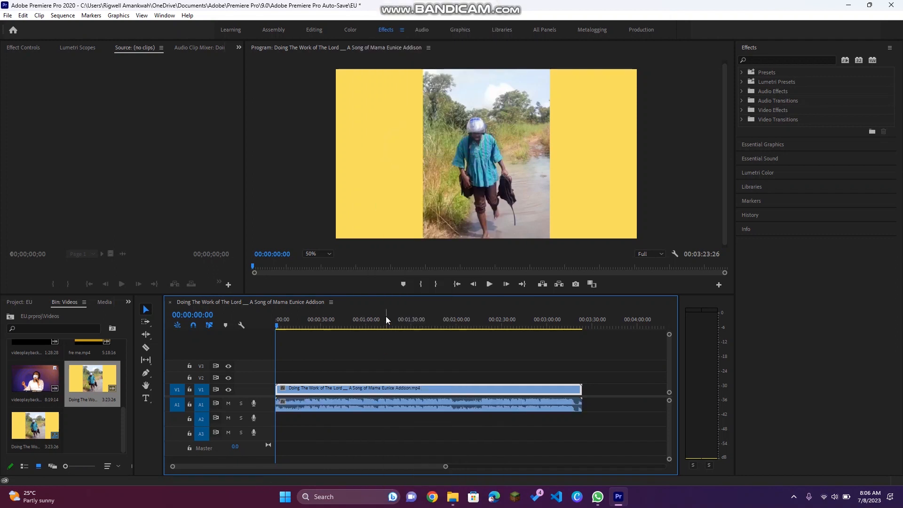
Step: Delete the unlinked audio clip, then undo the deletion
{"action": "left_click", "coordinate": [382, 407]}
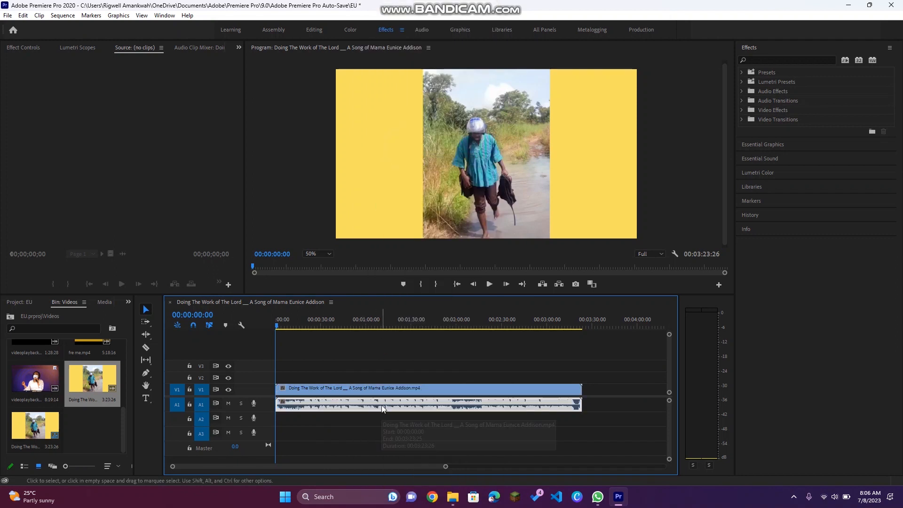
{"action": "key", "text": "Delete"}
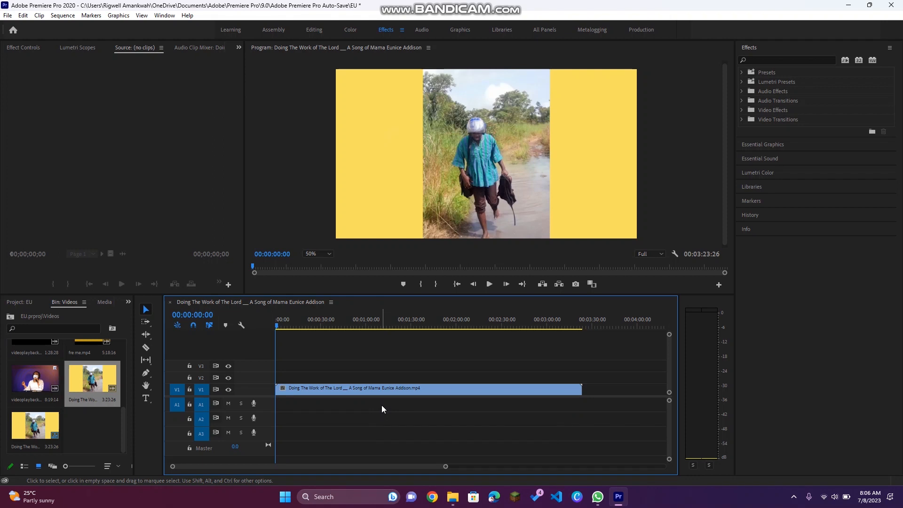
{"action": "key", "text": "ctrl+z"}
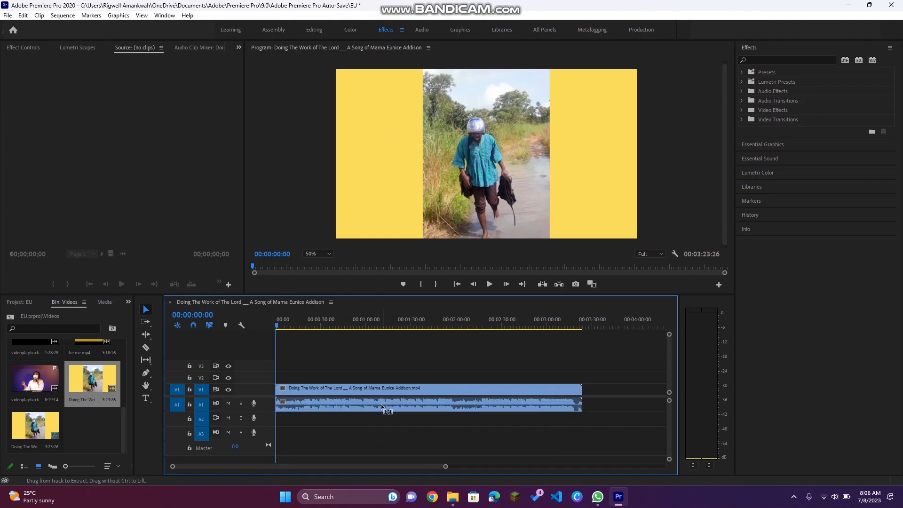
Step: Delete the video clip, then undo the deletion and the unlink
{"action": "left_click", "coordinate": [451, 389]}
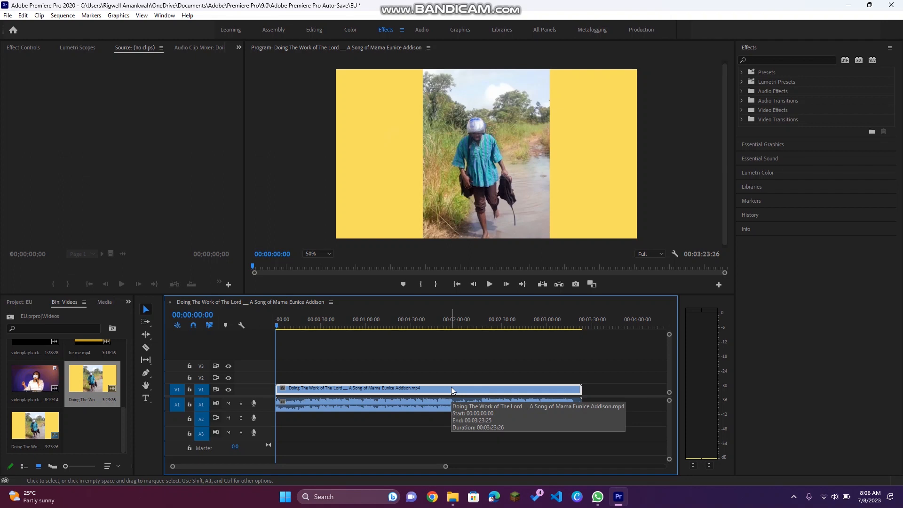
{"action": "key", "text": "Delete"}
{"action": "key", "text": "ctrl+z"}
{"action": "key", "text": "ctrl+z"}
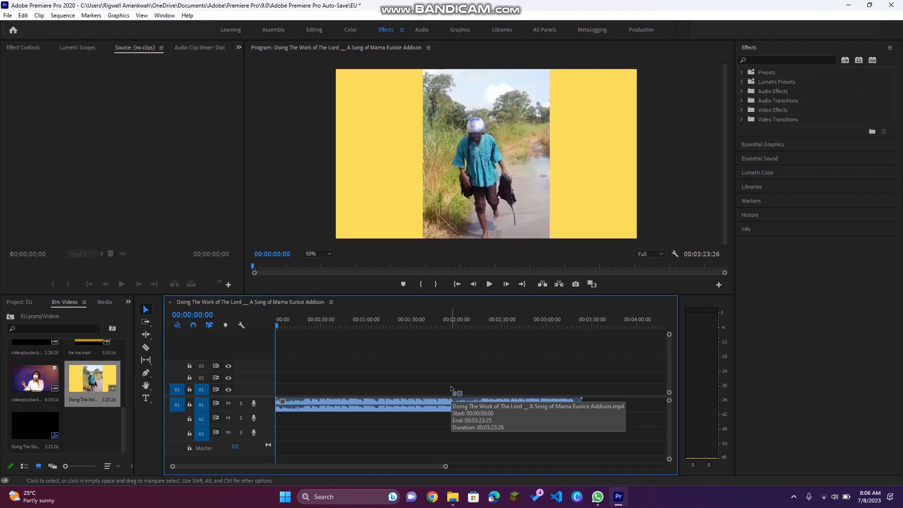
Step: Delete the linked video and audio clip, then undo the deletion
{"action": "left_click", "coordinate": [428, 402]}
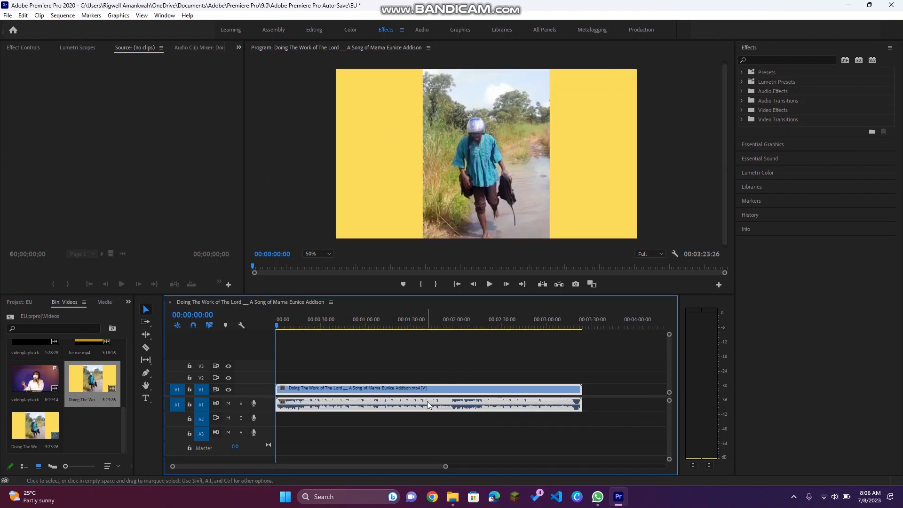
{"action": "left_click", "coordinate": [379, 387]}
{"action": "key", "text": "Delete"}
{"action": "key", "text": "ctrl+z"}
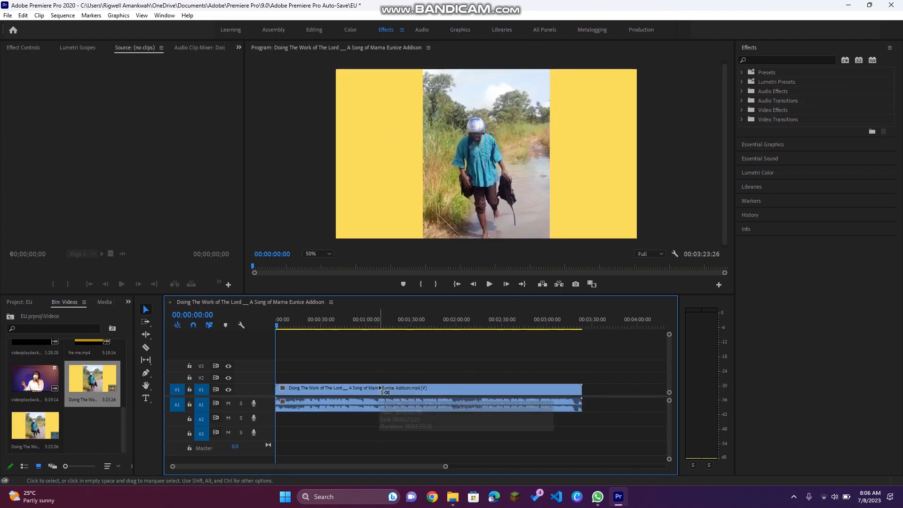
Step: Unlink the audio from the video of the first timeline clip and select its audio part
{"action": "right_click", "coordinate": [379, 387]}
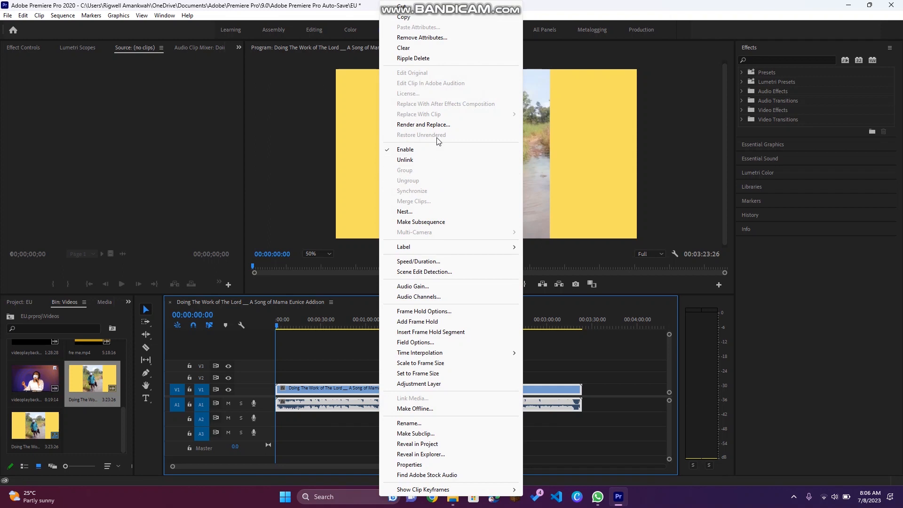
{"action": "left_click", "coordinate": [435, 160]}
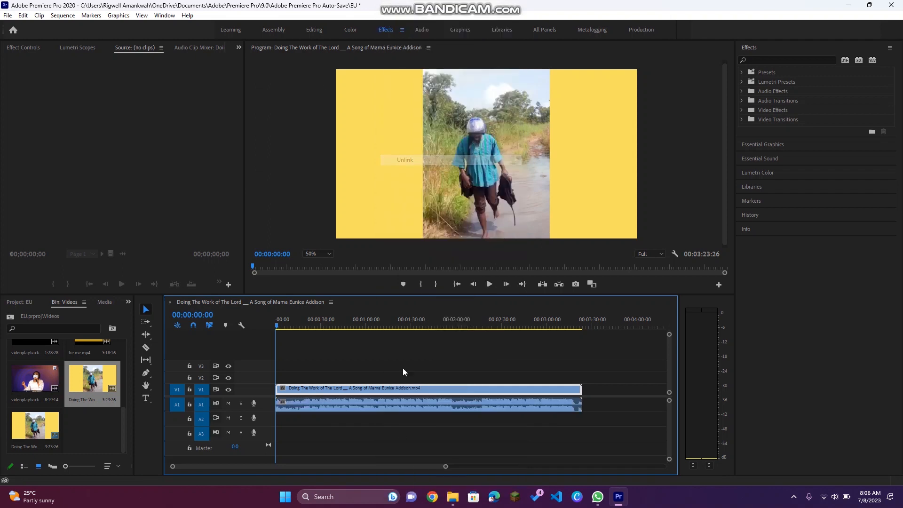
{"action": "left_click", "coordinate": [354, 408]}
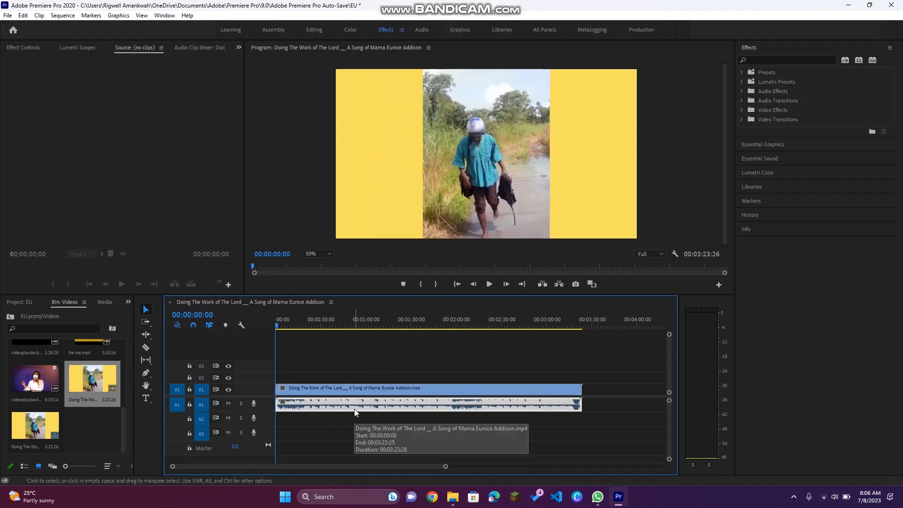
Step: Open videoplayback.mp4 in the source monitor and add it to the timeline right after the first clip
{"action": "double_click", "coordinate": [38, 384]}
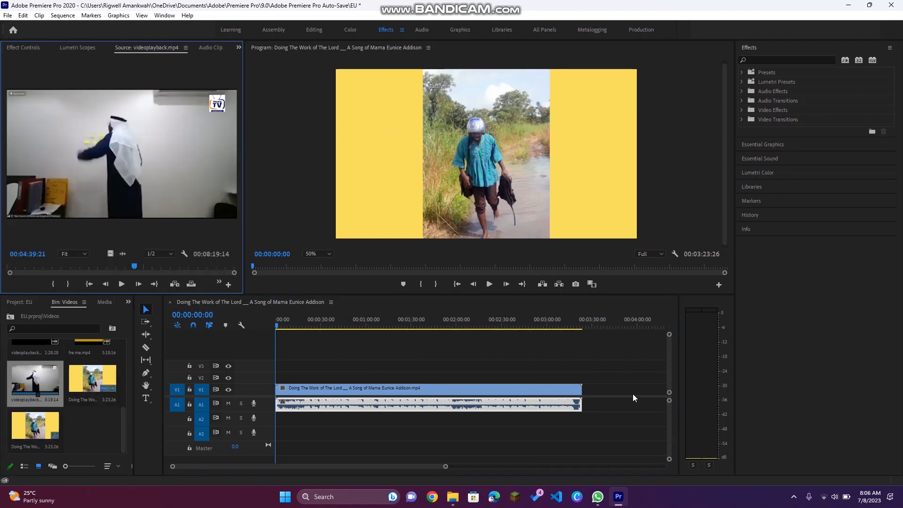
{"action": "left_click_drag", "start_coordinate": [62, 384], "coordinate": [588, 392]}
{"action": "scroll", "coordinate": [587, 390], "scroll_direction": "down", "scroll_amount": 3}
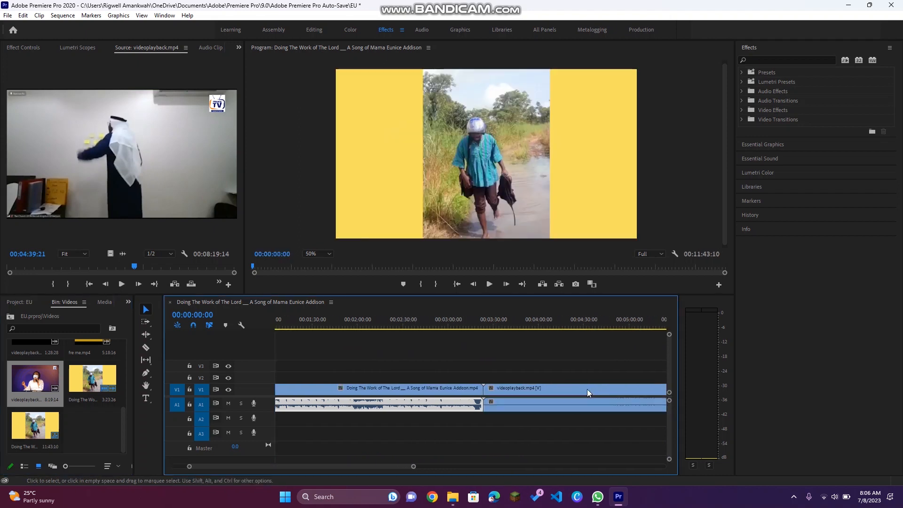
Step: Apply the Exponential Fade audio crossfade at the edit point between the two clips' audio
{"action": "left_click", "coordinate": [472, 388]}
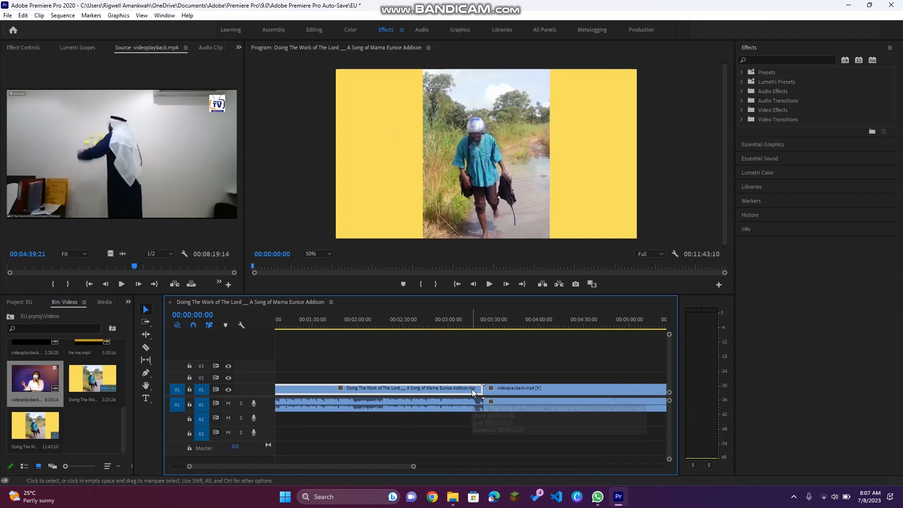
{"action": "left_click", "coordinate": [476, 405]}
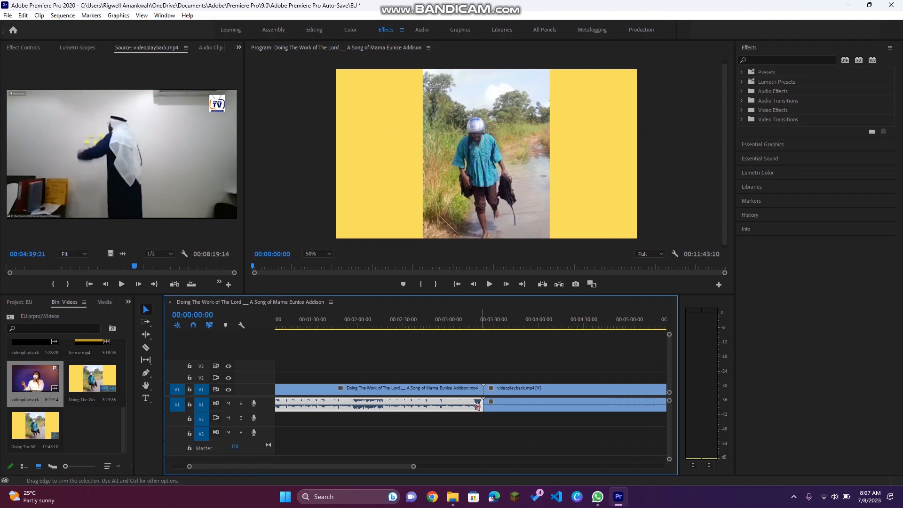
{"action": "left_click", "coordinate": [739, 100]}
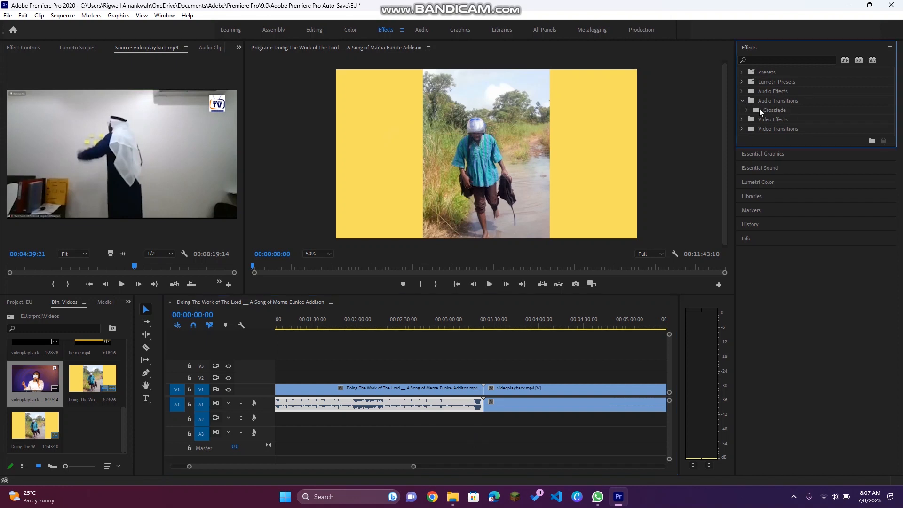
{"action": "left_click", "coordinate": [747, 110]}
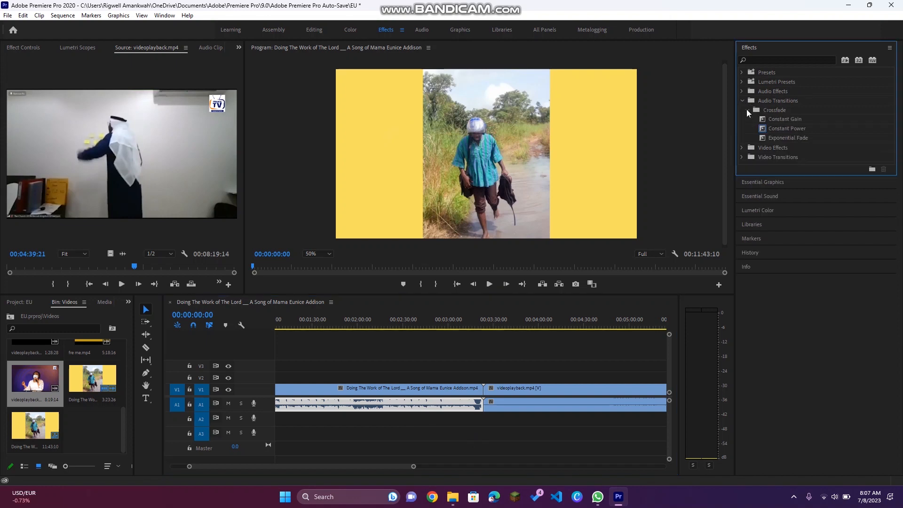
{"action": "left_click", "coordinate": [795, 138]}
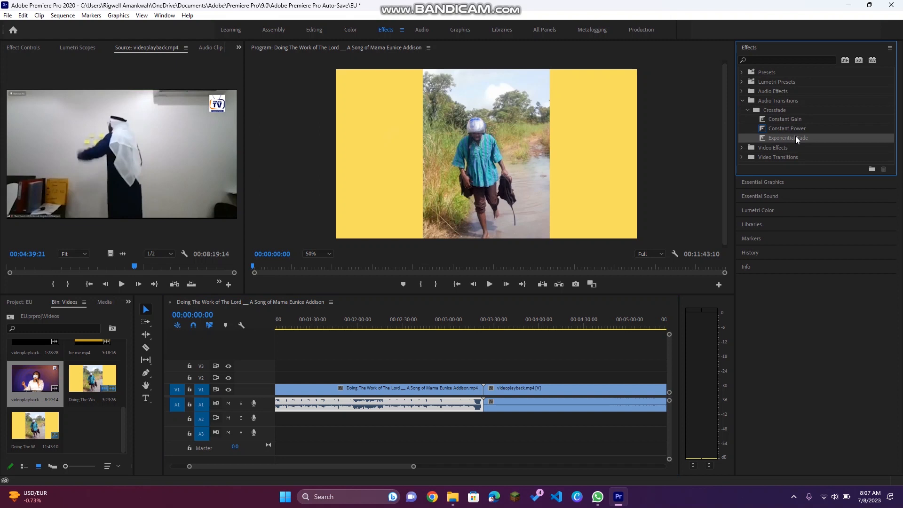
{"action": "left_click_drag", "start_coordinate": [792, 137], "coordinate": [478, 404]}
Step: Zoom and scroll the timeline to inspect the audio transition at the junction between the two clips
{"action": "left_click_drag", "start_coordinate": [413, 466], "coordinate": [280, 467]}
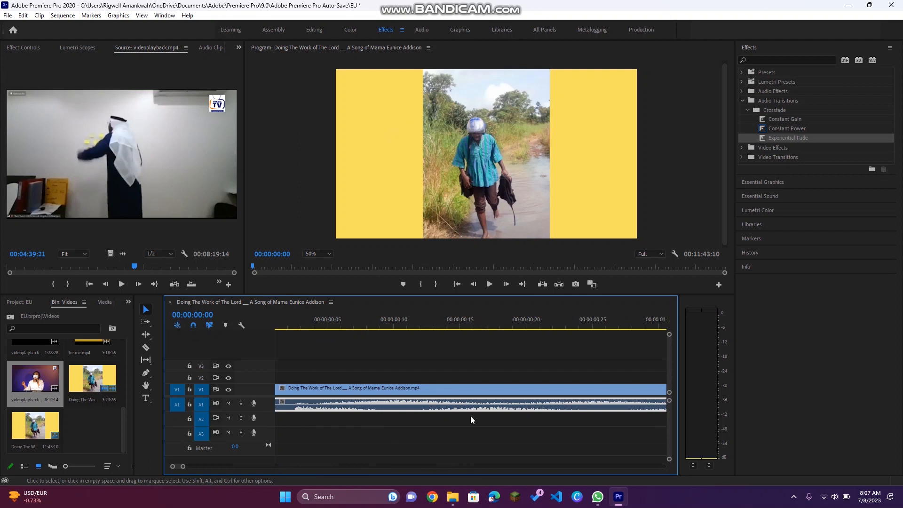
{"action": "scroll", "coordinate": [470, 416], "scroll_direction": "down", "scroll_amount": 5}
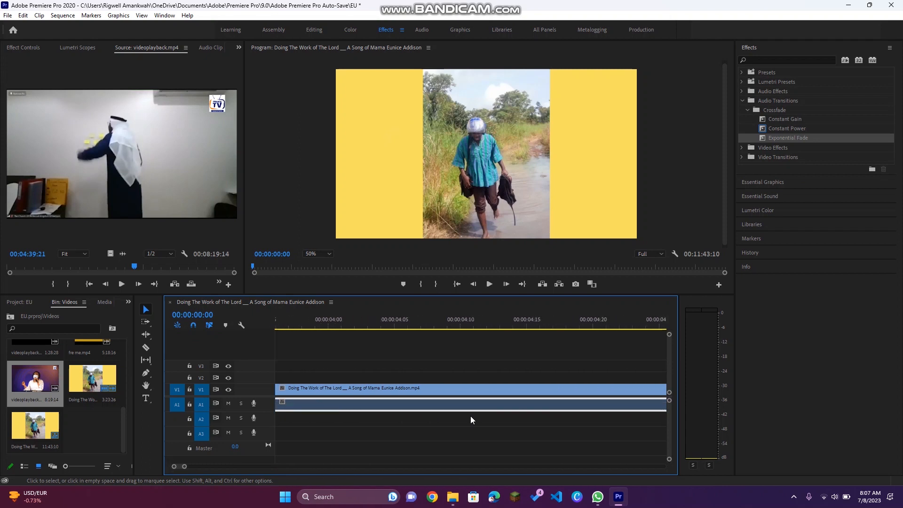
{"action": "scroll", "coordinate": [471, 416], "scroll_direction": "down", "scroll_amount": 5}
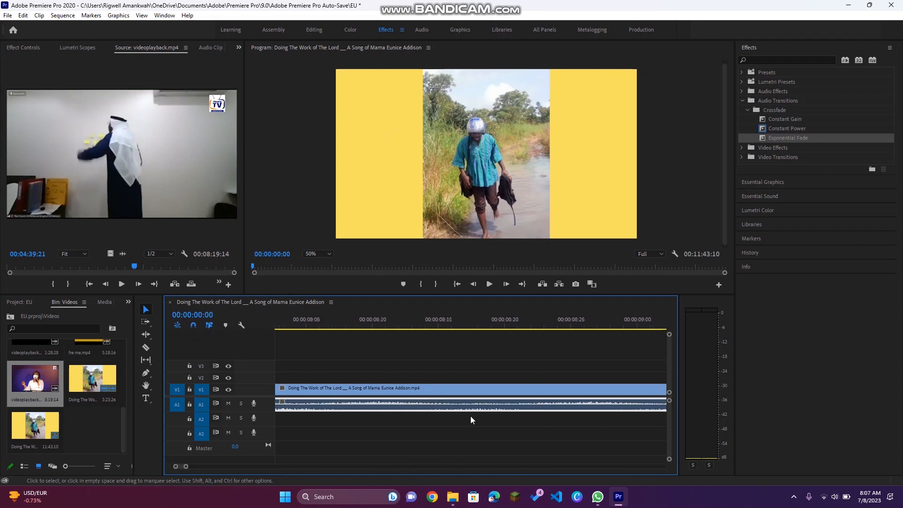
{"action": "scroll", "coordinate": [470, 415], "scroll_direction": "down", "scroll_amount": 5}
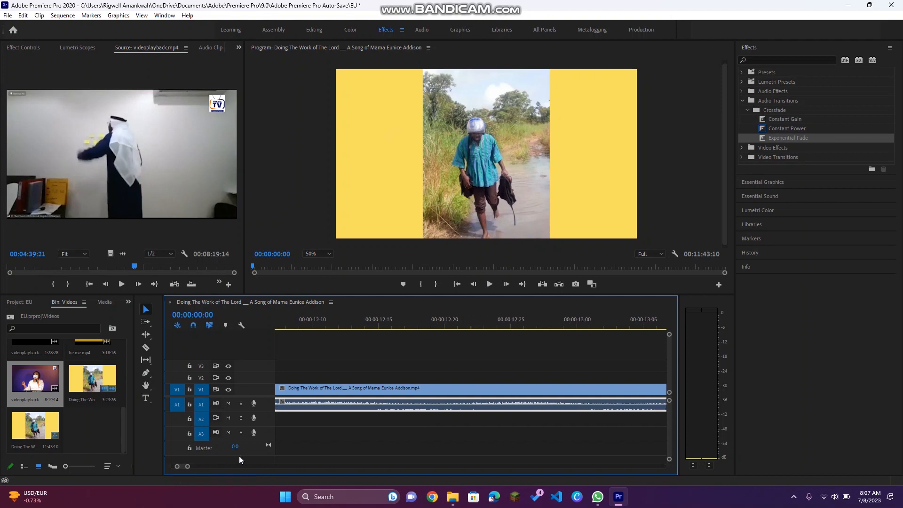
{"action": "left_click_drag", "start_coordinate": [188, 467], "coordinate": [438, 465]}
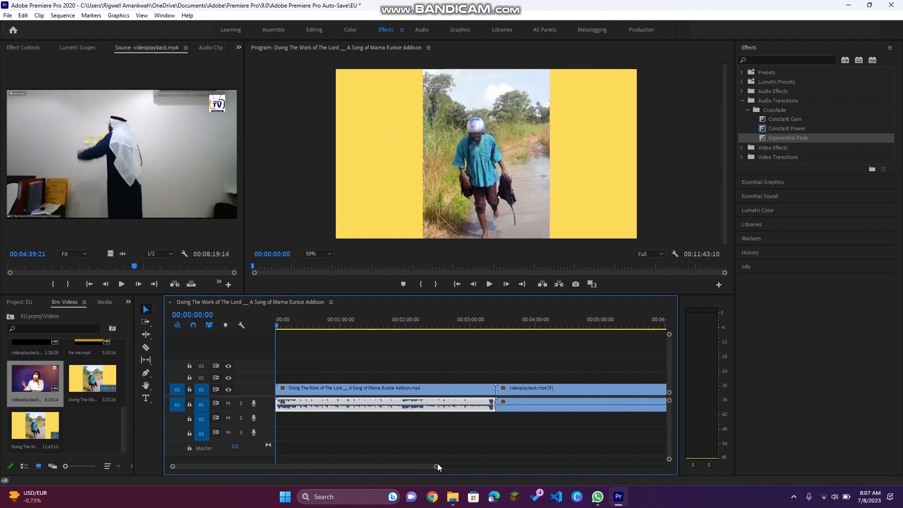
{"action": "left_click", "coordinate": [493, 326]}
{"action": "left_click_drag", "start_coordinate": [436, 466], "coordinate": [309, 473]}
{"action": "scroll", "coordinate": [617, 397], "scroll_direction": "down", "scroll_amount": 8}
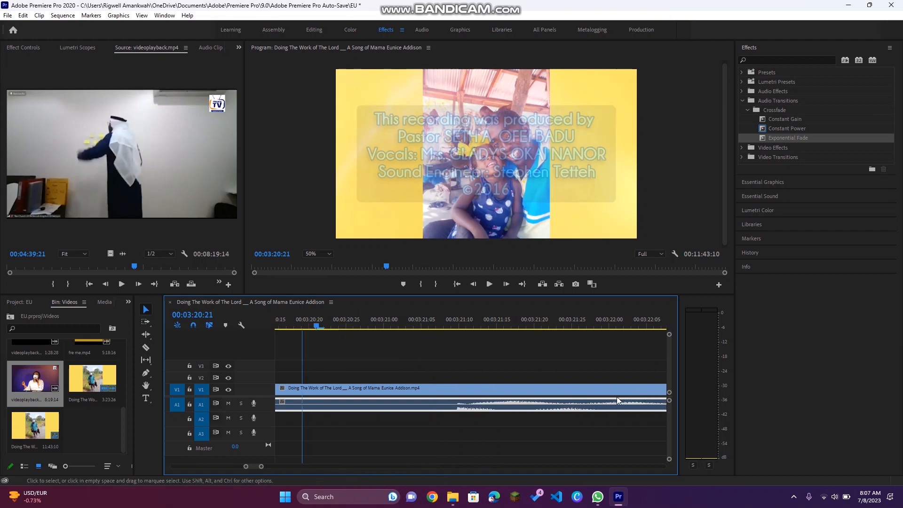
{"action": "scroll", "coordinate": [617, 400], "scroll_direction": "up", "scroll_amount": 2}
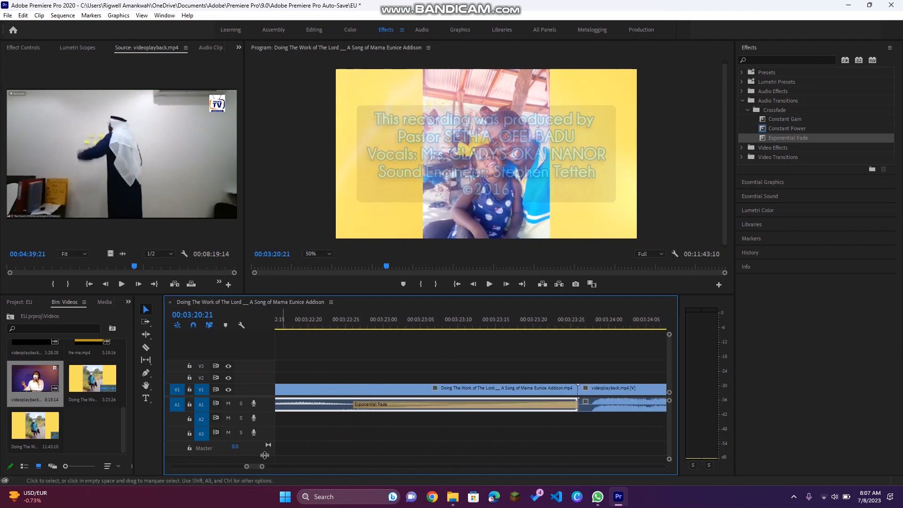
{"action": "left_click_drag", "start_coordinate": [247, 467], "coordinate": [172, 466]}
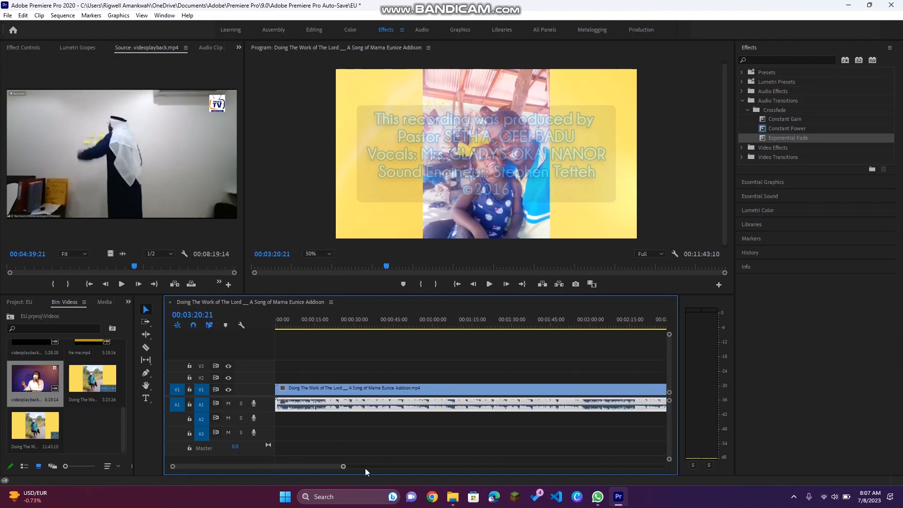
{"action": "left_click_drag", "start_coordinate": [344, 467], "coordinate": [591, 473]}
{"action": "left_click_drag", "start_coordinate": [364, 327], "coordinate": [387, 325]}
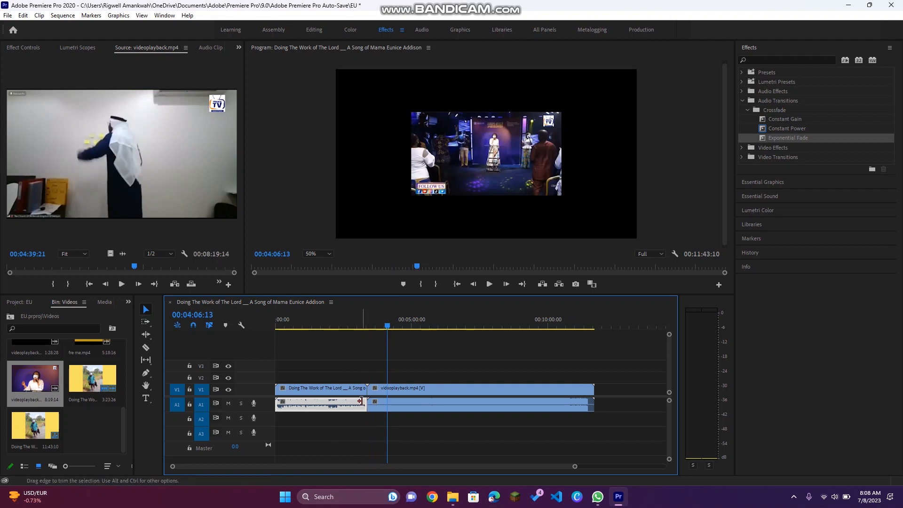
Step: Select the videoplayback clip and scale it up in the program monitor to fill the frame
{"action": "left_click", "coordinate": [386, 410]}
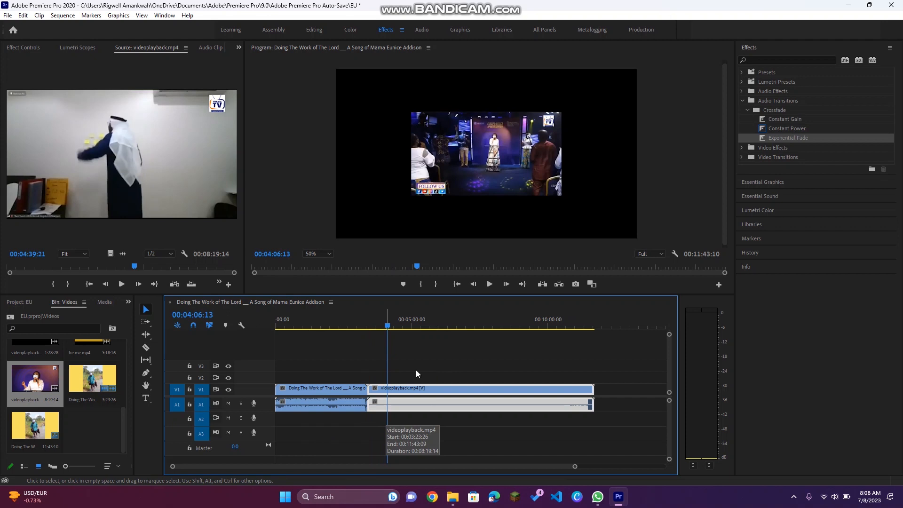
{"action": "left_click", "coordinate": [495, 161]}
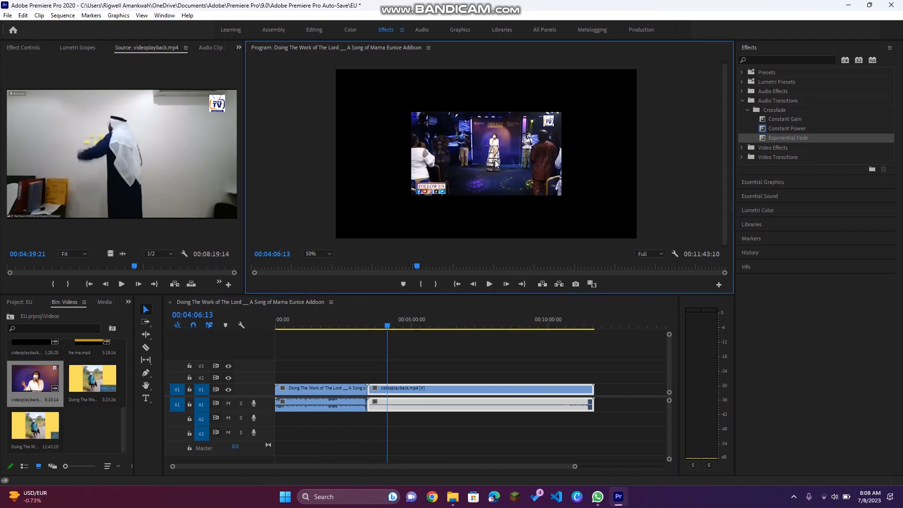
{"action": "left_click", "coordinate": [459, 168]}
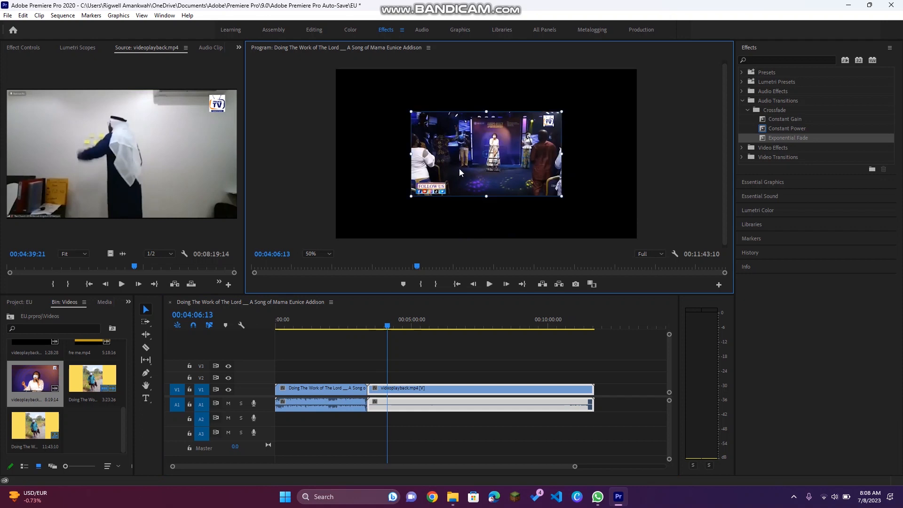
{"action": "left_click_drag", "start_coordinate": [487, 195], "coordinate": [497, 241]}
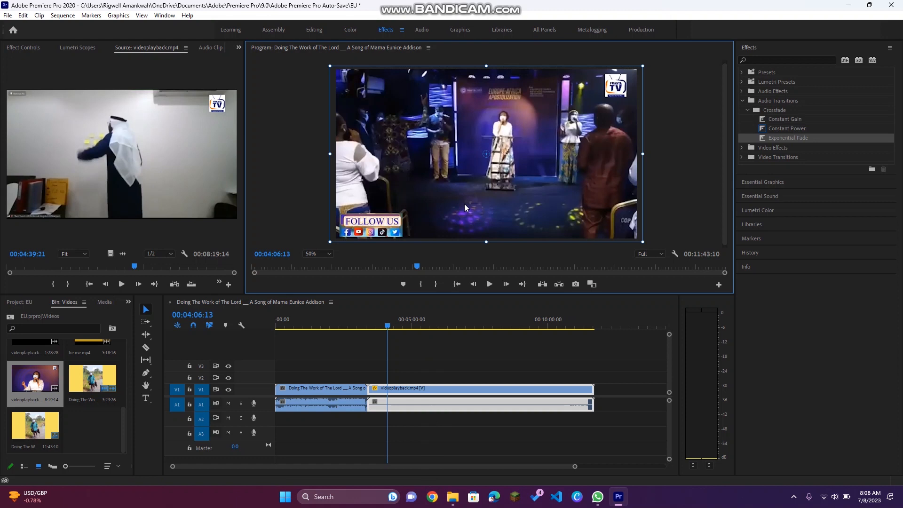
{"action": "left_click", "coordinate": [298, 220]}
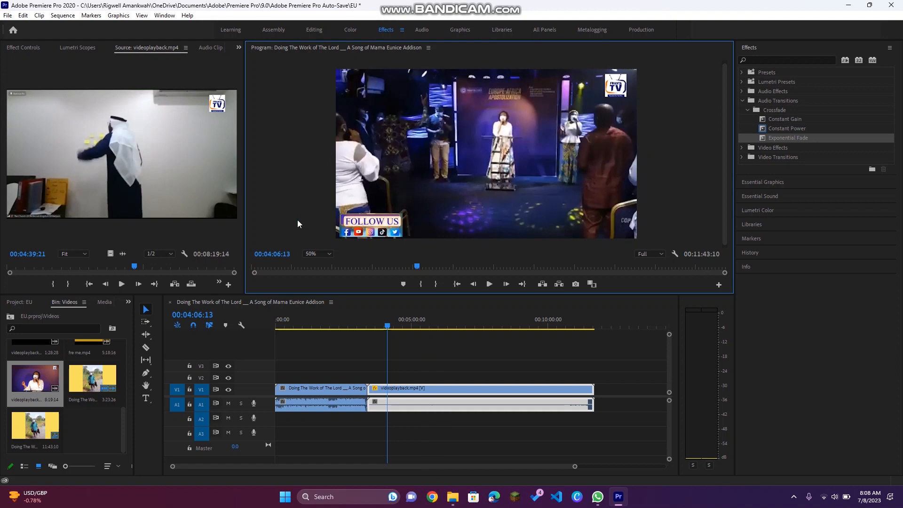
Step: Browse the Video Effects and Video Transitions folders in the Effects panel
{"action": "left_click", "coordinate": [362, 323]}
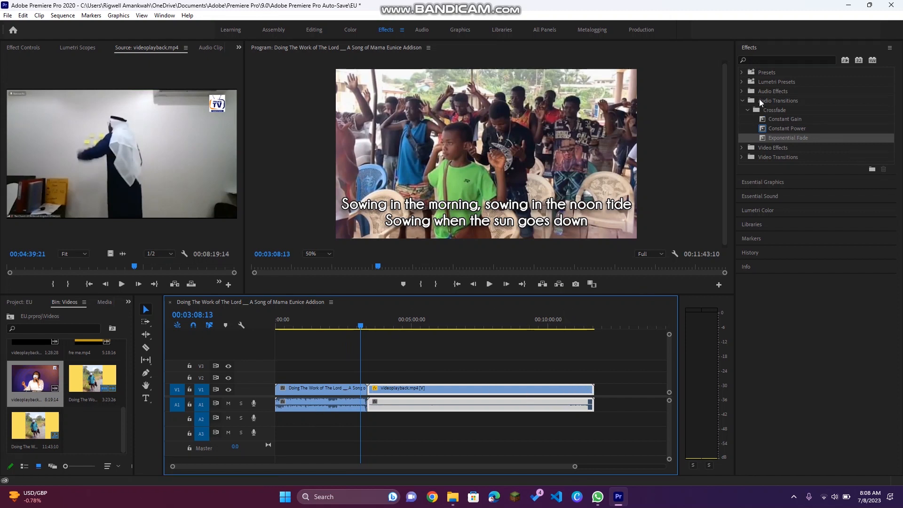
{"action": "left_click", "coordinate": [741, 148]}
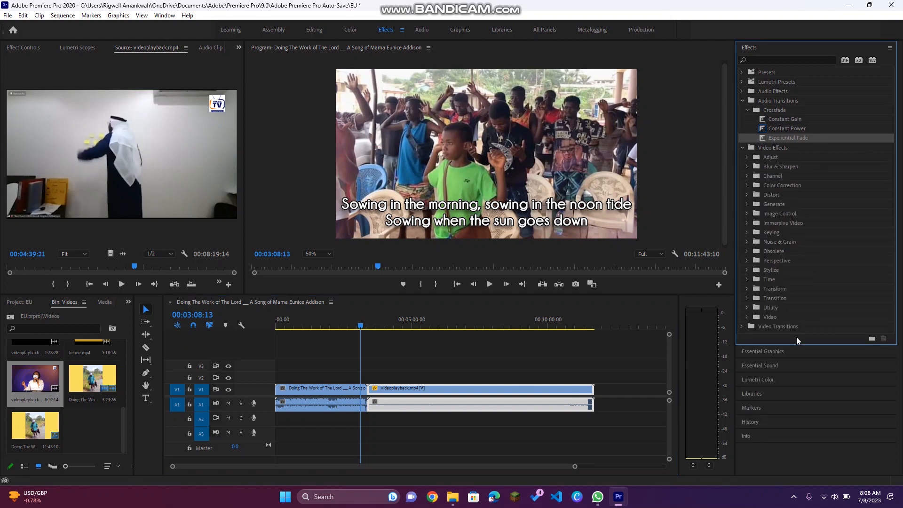
{"action": "left_click", "coordinate": [747, 157]}
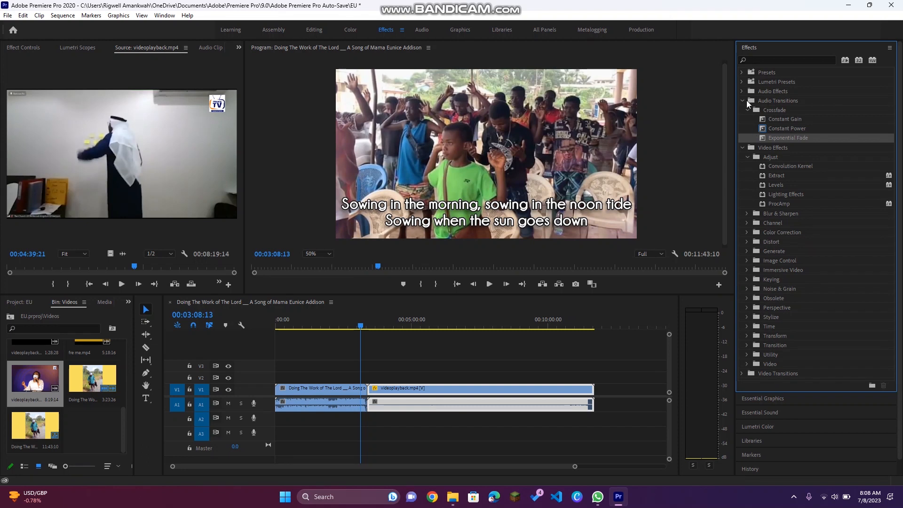
{"action": "left_click", "coordinate": [743, 98]}
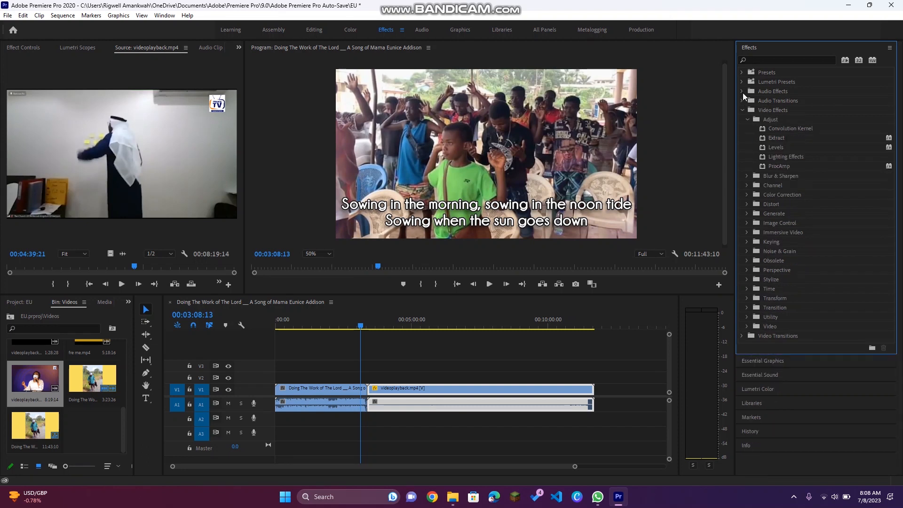
{"action": "left_click", "coordinate": [741, 91]}
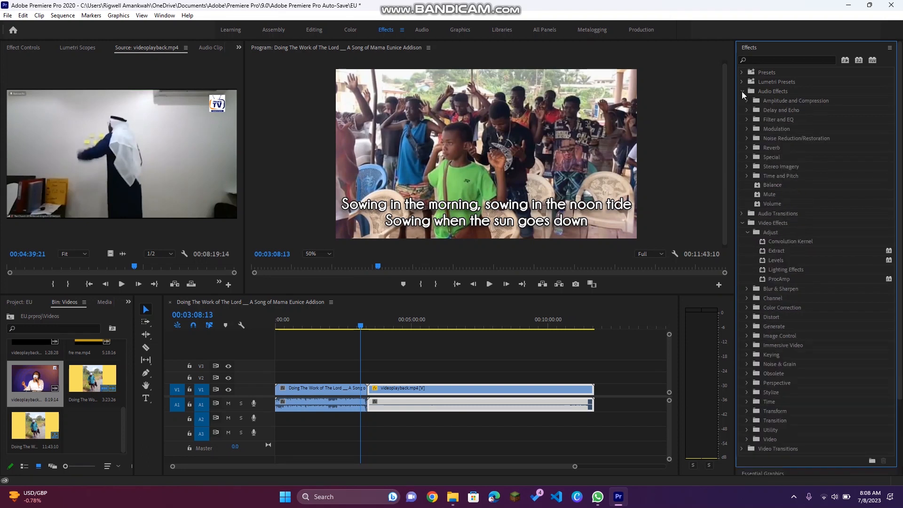
{"action": "left_click", "coordinate": [742, 90]}
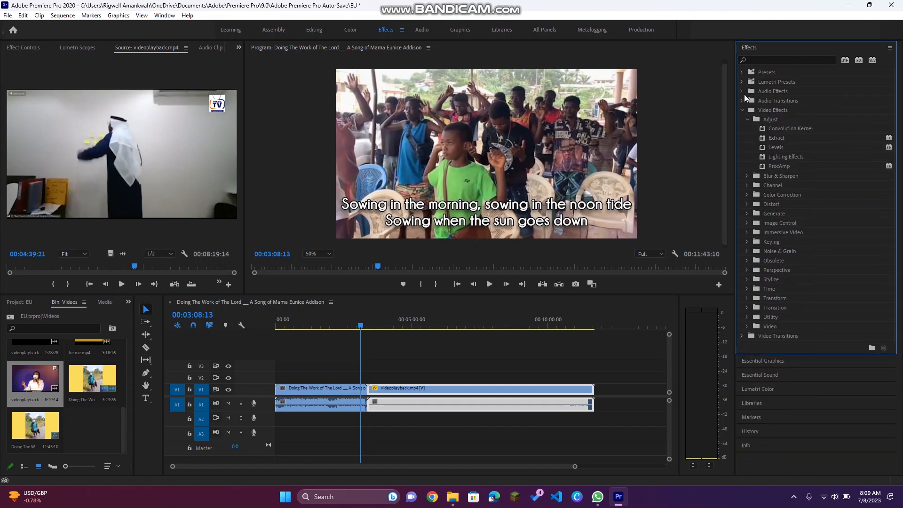
{"action": "left_click", "coordinate": [744, 120]}
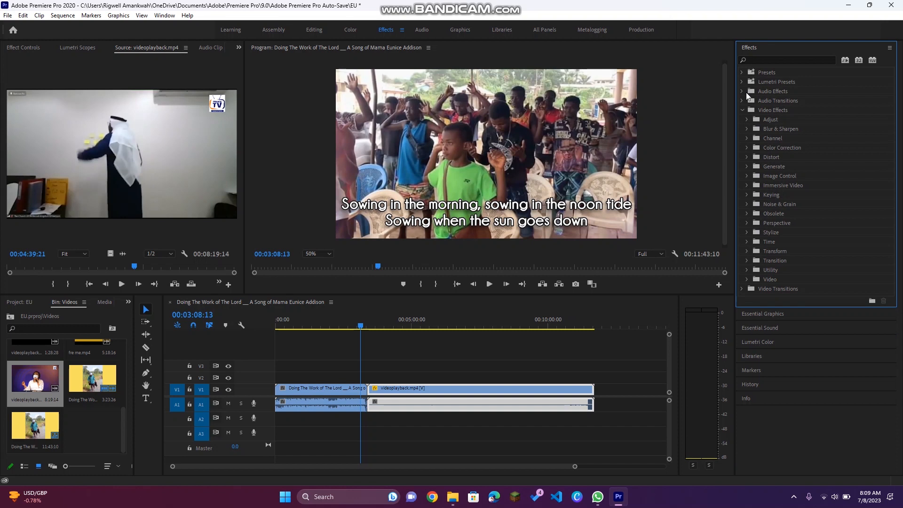
{"action": "left_click", "coordinate": [741, 110]}
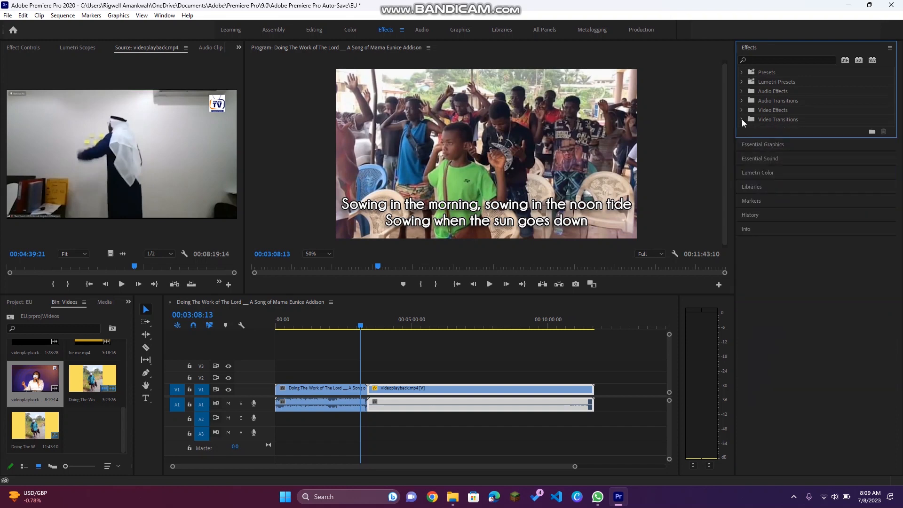
{"action": "left_click", "coordinate": [742, 119]}
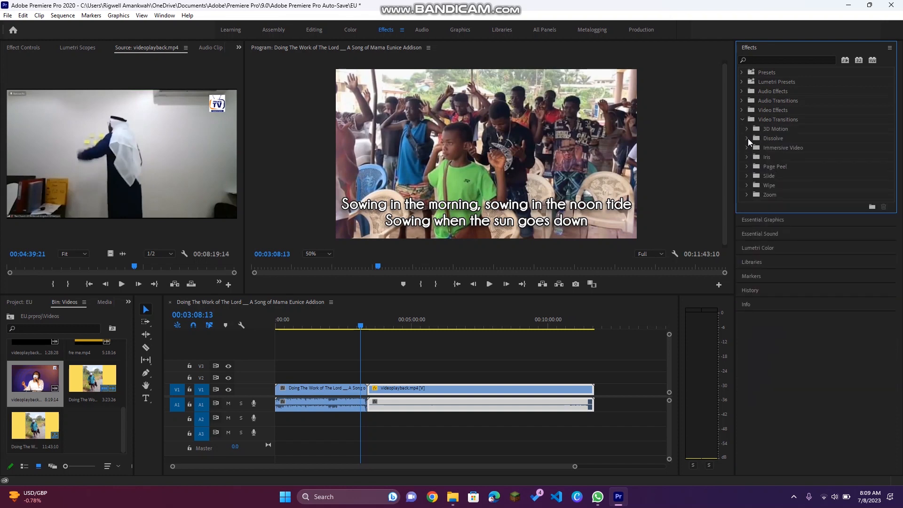
Step: Open the Dissolve transitions, select Dip to Black, and move the playhead to the end of the sequence
{"action": "left_click", "coordinate": [746, 138]}
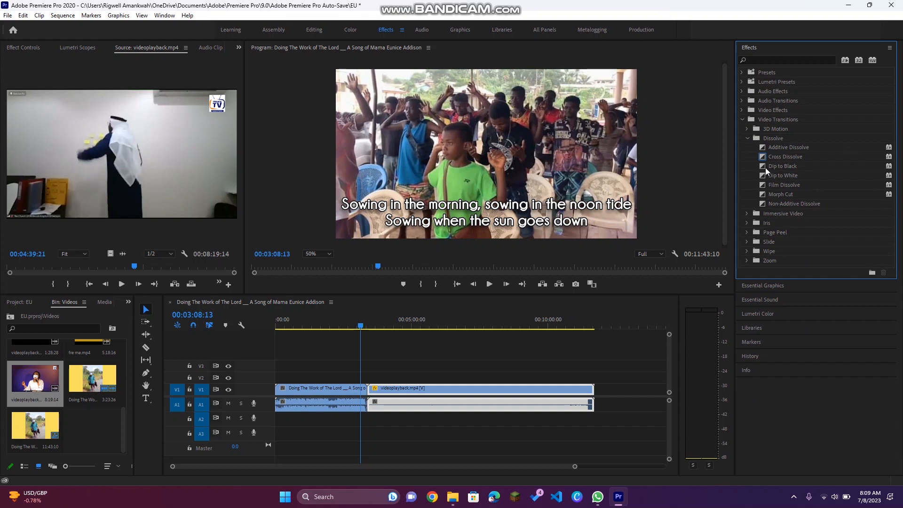
{"action": "left_click", "coordinate": [797, 168]}
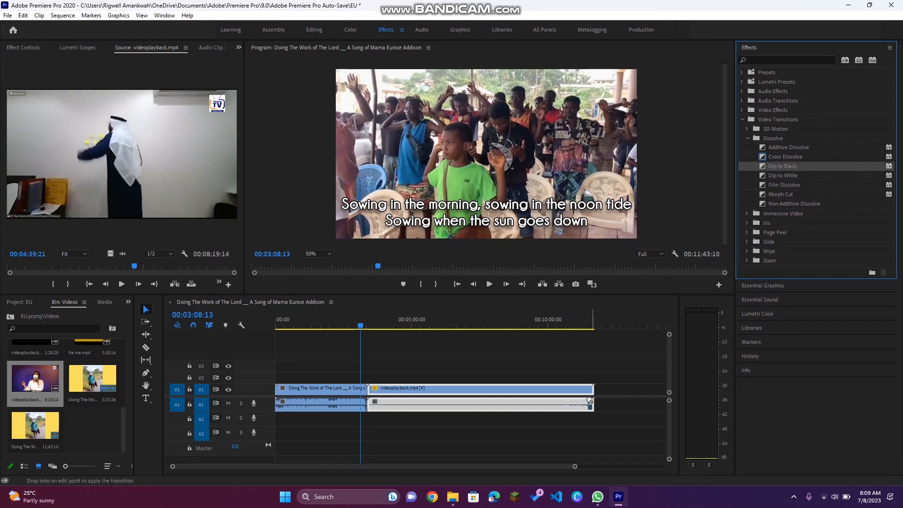
{"action": "left_click", "coordinate": [591, 326]}
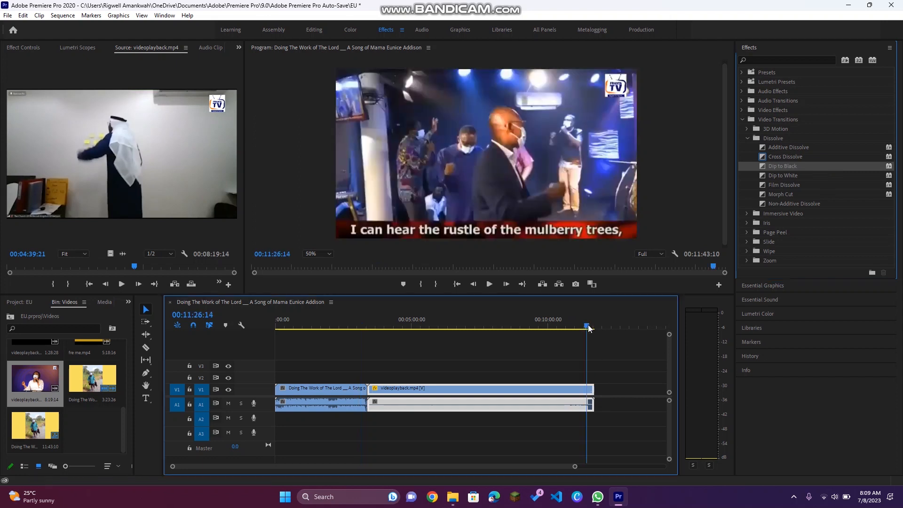
{"action": "left_click_drag", "start_coordinate": [592, 328], "coordinate": [595, 327]}
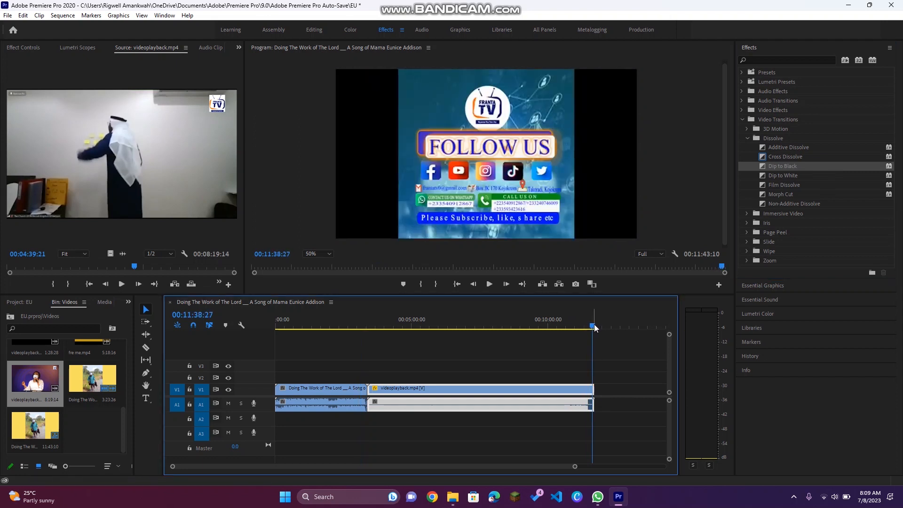
{"action": "key", "text": "XF86AudioLowerVolume"}
{"action": "key", "text": "XF86AudioLowerVolume"}
{"action": "key", "text": "XF86AudioLowerVolume"}
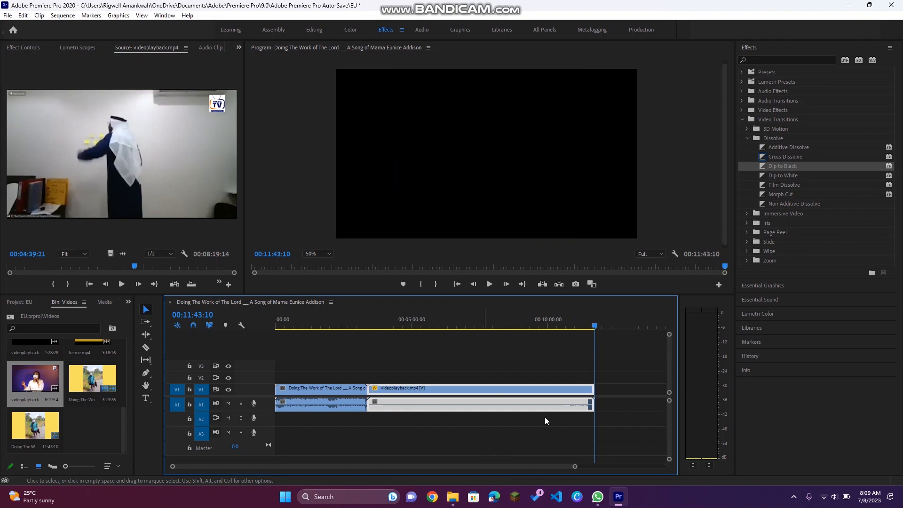
Step: Adjust the audio gain of the videoplayback audio clip on A1 through the Audio Gain dialog
{"action": "left_click_drag", "start_coordinate": [568, 323], "coordinate": [547, 323]}
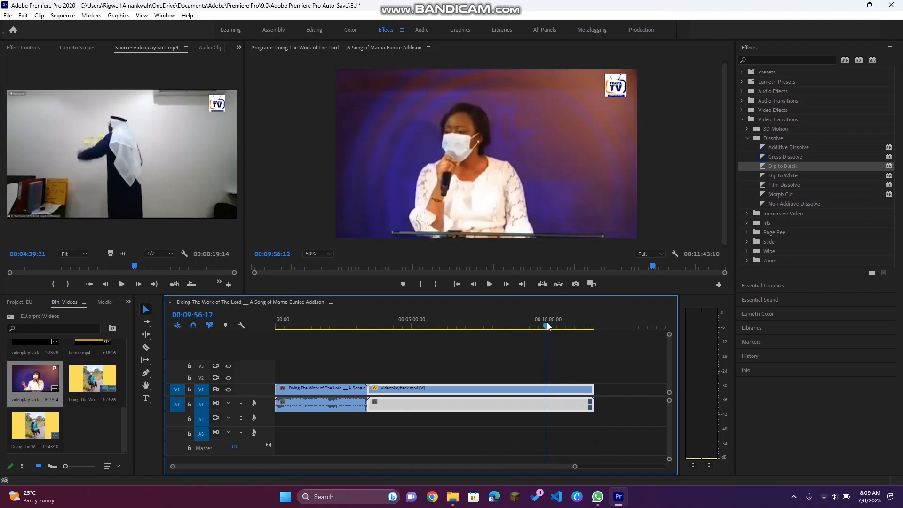
{"action": "right_click", "coordinate": [422, 402]}
{"action": "left_click", "coordinate": [494, 161]}
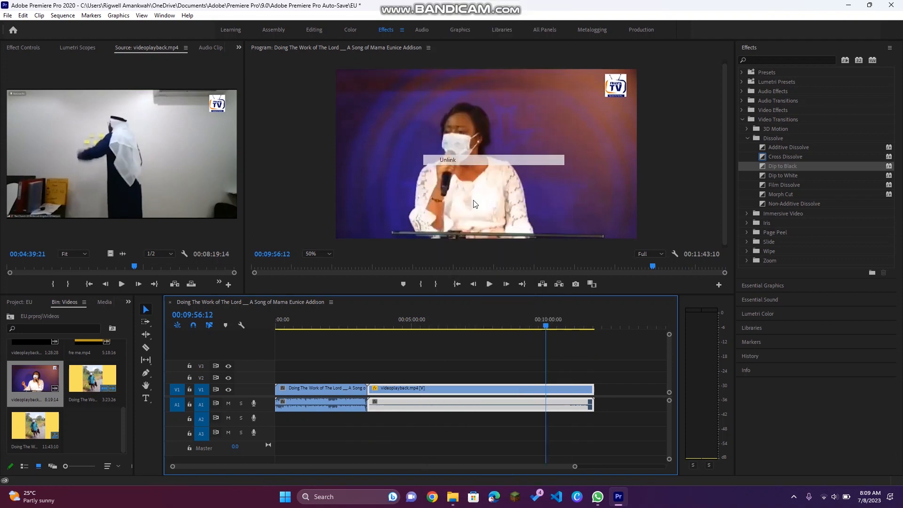
{"action": "left_click", "coordinate": [417, 402]}
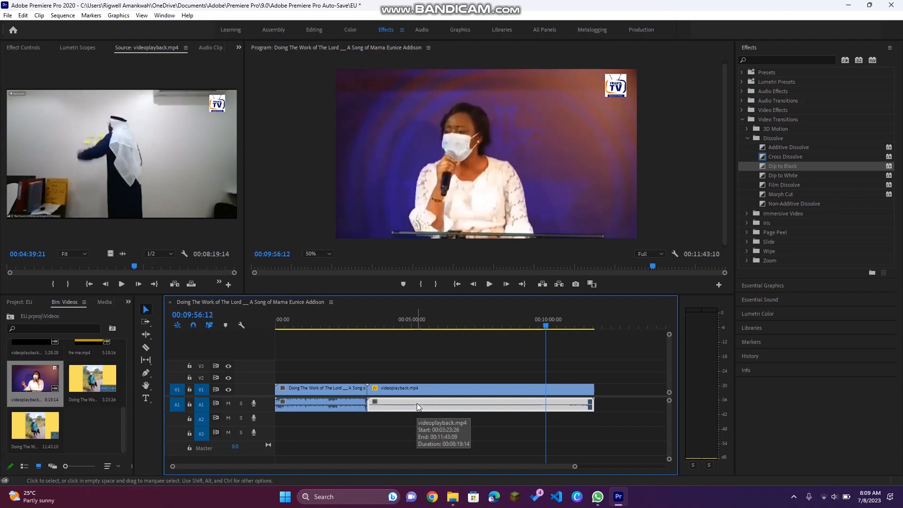
{"action": "right_click", "coordinate": [416, 403]}
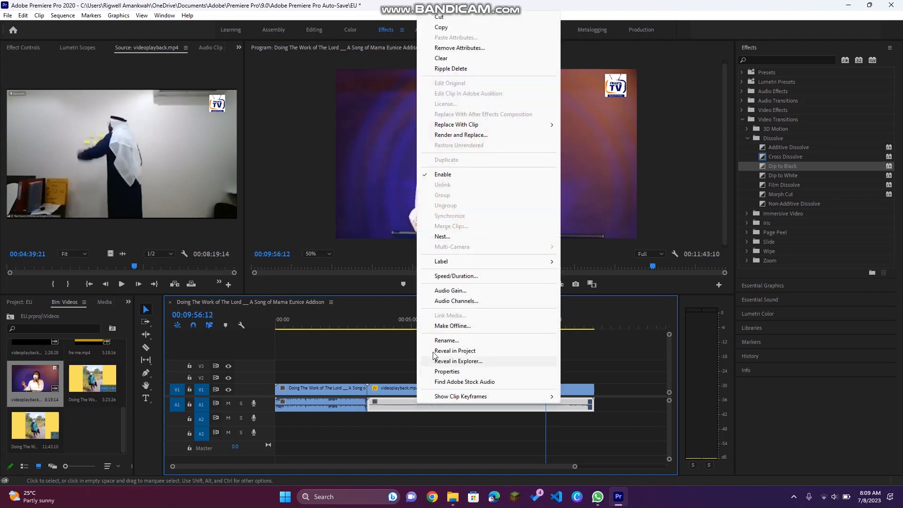
{"action": "left_click", "coordinate": [457, 292]}
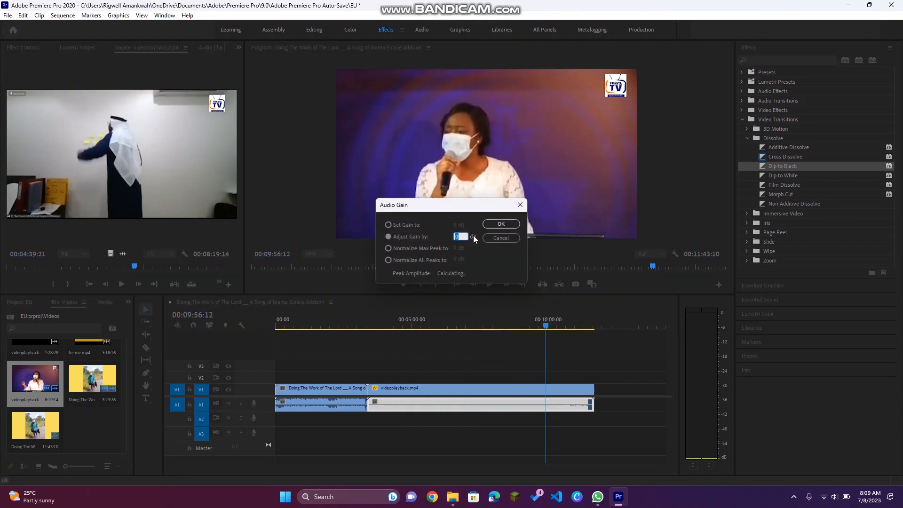
{"action": "mouse_move", "coordinate": [472, 236]}
{"action": "left_mouse_down"}
{"action": "mouse_move", "coordinate": [646, 241]}
{"action": "mouse_move", "coordinate": [299, 246]}
{"action": "mouse_move", "coordinate": [469, 241]}
{"action": "left_mouse_up"}
{"action": "left_click_drag", "start_coordinate": [472, 241], "coordinate": [476, 240]}
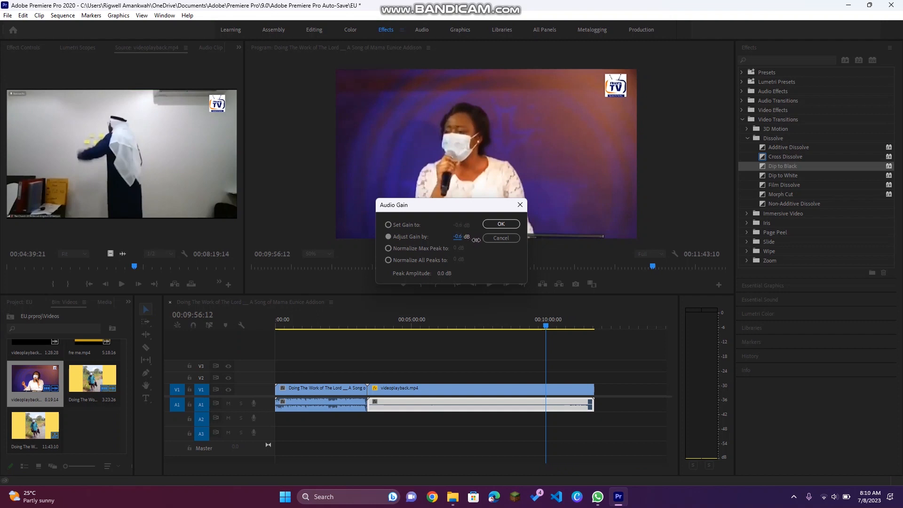
{"action": "left_click", "coordinate": [500, 238]}
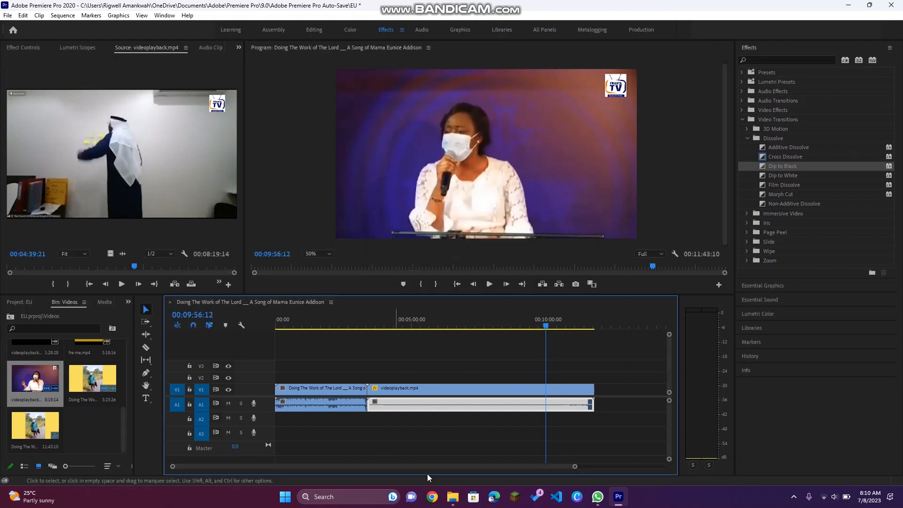
{"action": "left_click_drag", "start_coordinate": [411, 329], "coordinate": [352, 326]}
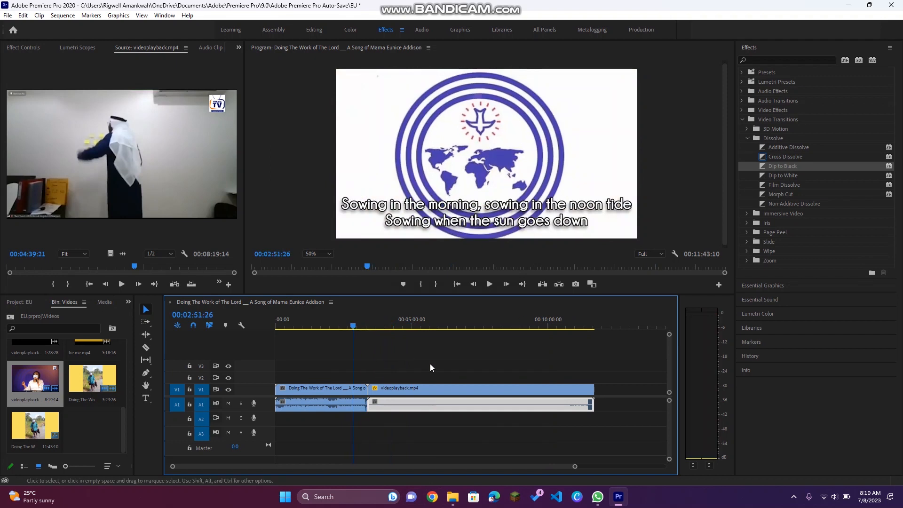
{"action": "left_click", "coordinate": [794, 497]}
{"action": "left_click", "coordinate": [794, 449]}
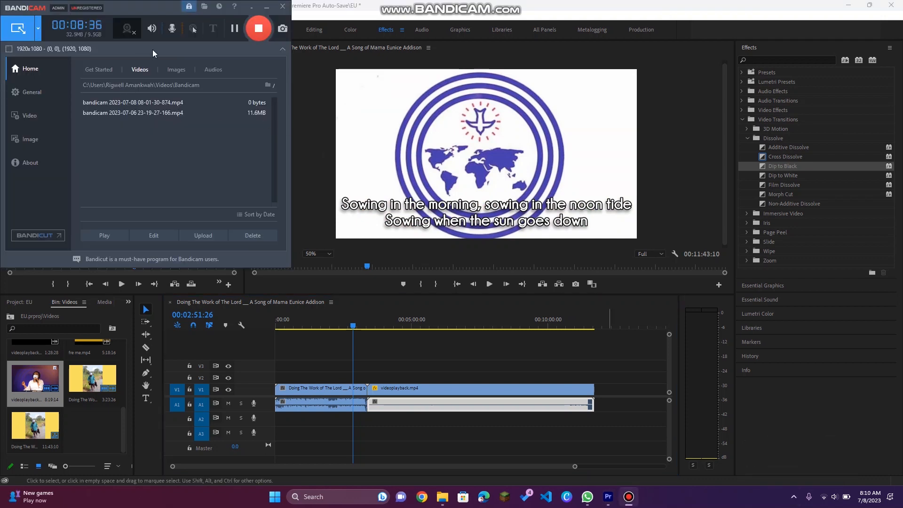
{"action": "left_click", "coordinate": [251, 7]}
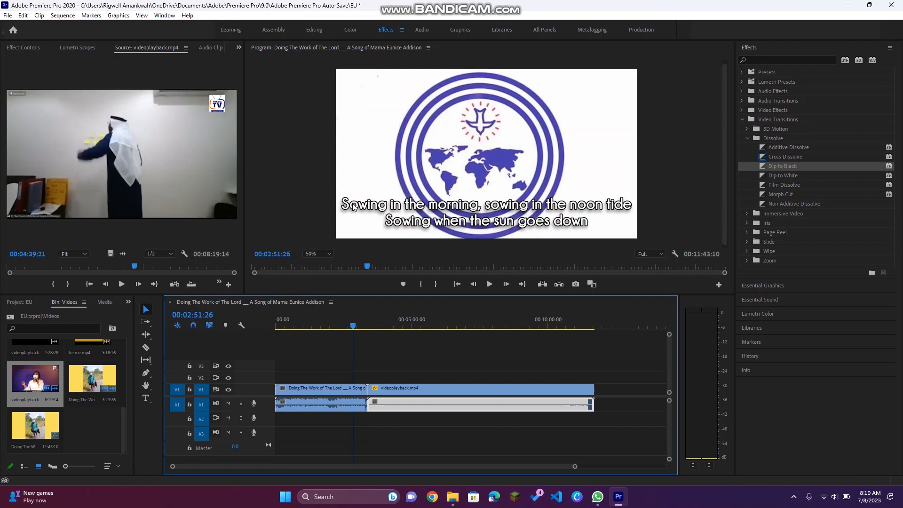
Step: Switch to the Audio workspace and start playing the sequence
{"action": "left_click", "coordinate": [314, 31]}
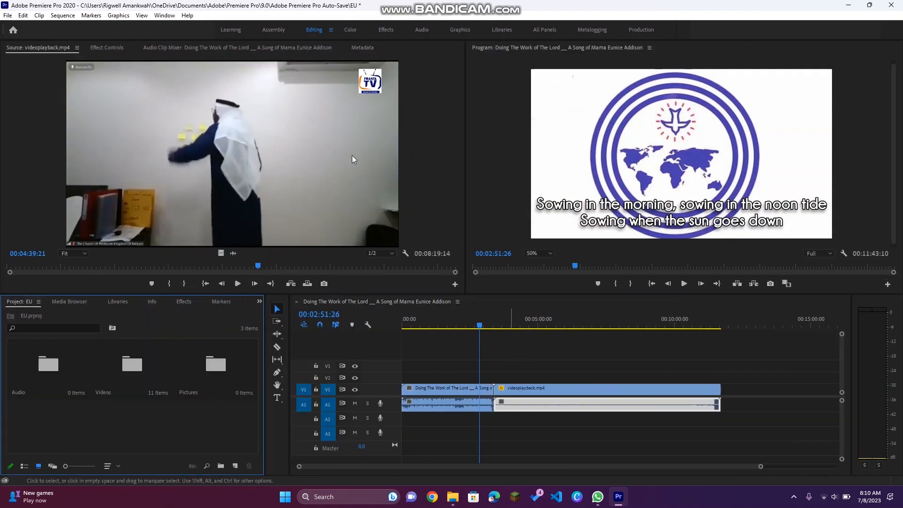
{"action": "left_click", "coordinate": [422, 29]}
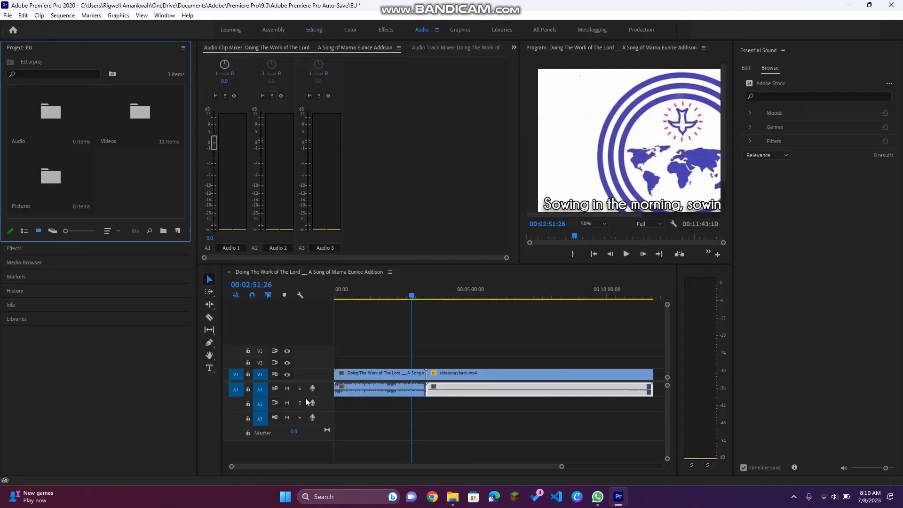
{"action": "key", "text": "space"}
Step: Lower the Audio 1 fader in the Audio Clip Mixer to about -1.8 dB
{"action": "key", "text": "XF86AudioRaiseVolume"}
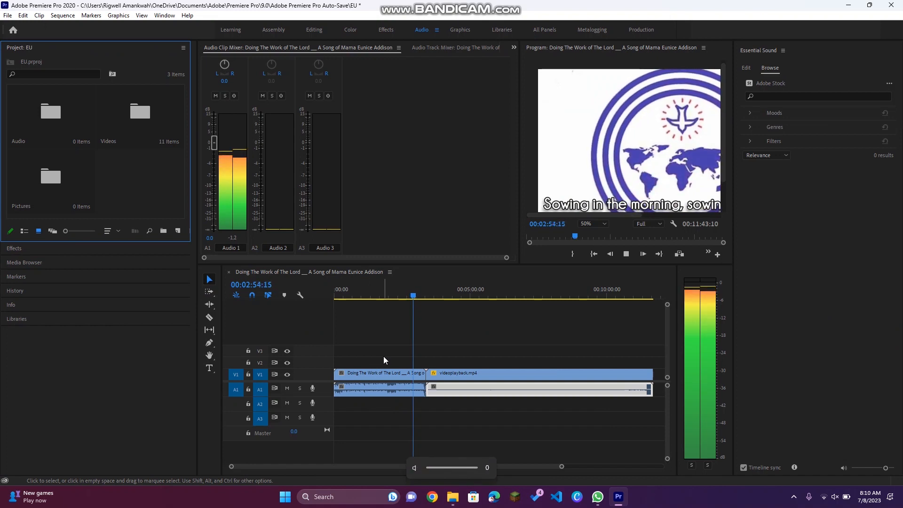
{"action": "key", "text": "XF86AudioMute"}
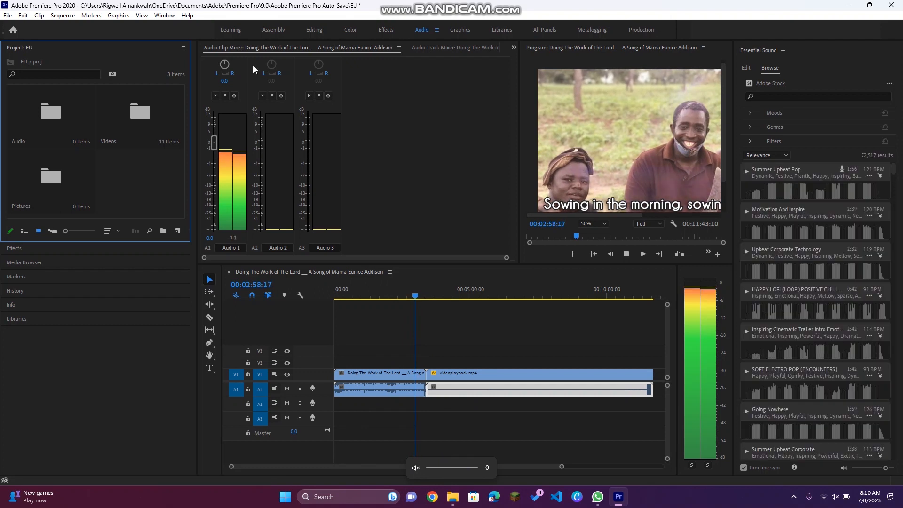
{"action": "mouse_move", "coordinate": [214, 146]}
{"action": "left_mouse_down"}
{"action": "mouse_move", "coordinate": [214, 116]}
{"action": "mouse_move", "coordinate": [223, 156]}
{"action": "left_mouse_up"}
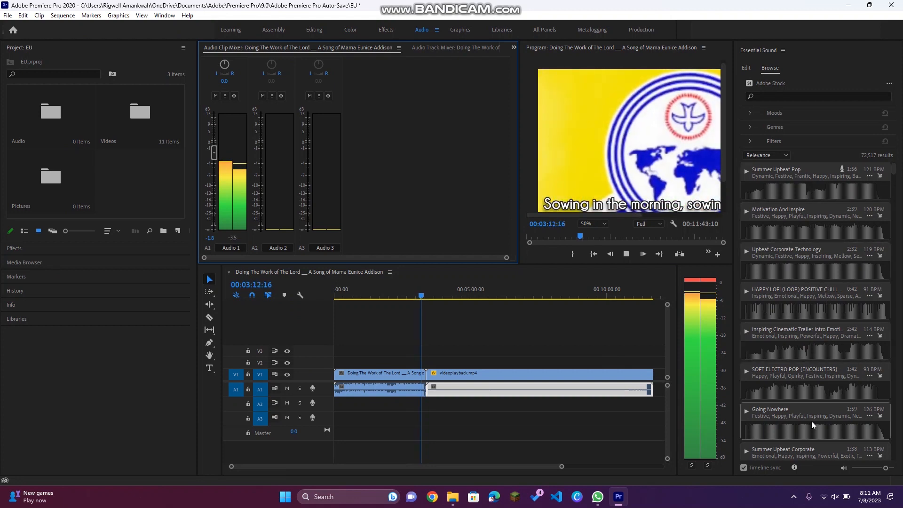
Step: Browse the Adobe Stock music list in Essential Sound and stop playback
{"action": "scroll", "coordinate": [828, 384], "scroll_direction": "down", "scroll_amount": 10}
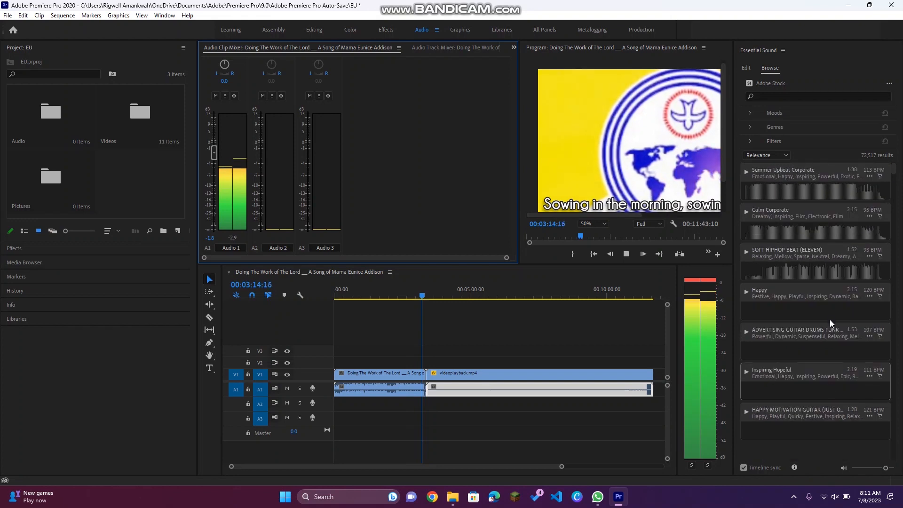
{"action": "scroll", "coordinate": [830, 315], "scroll_direction": "down", "scroll_amount": 8}
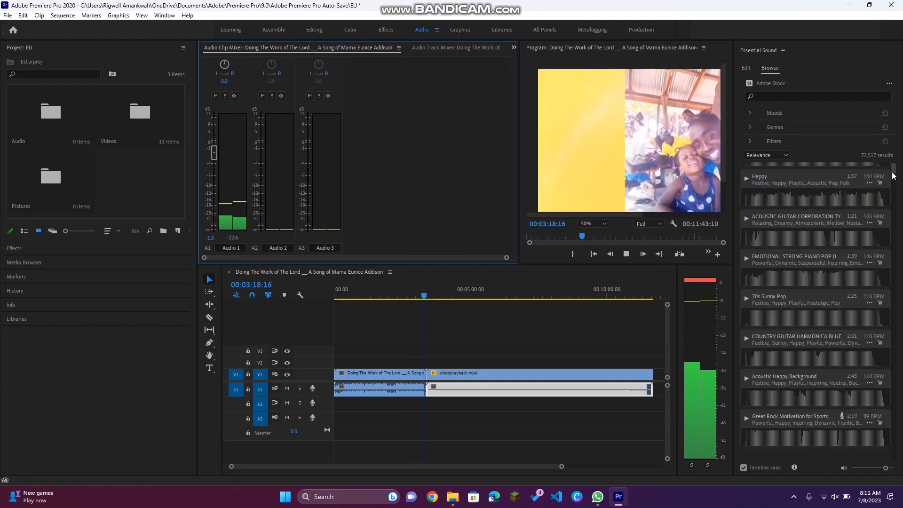
{"action": "left_click_drag", "start_coordinate": [893, 175], "coordinate": [880, 158]}
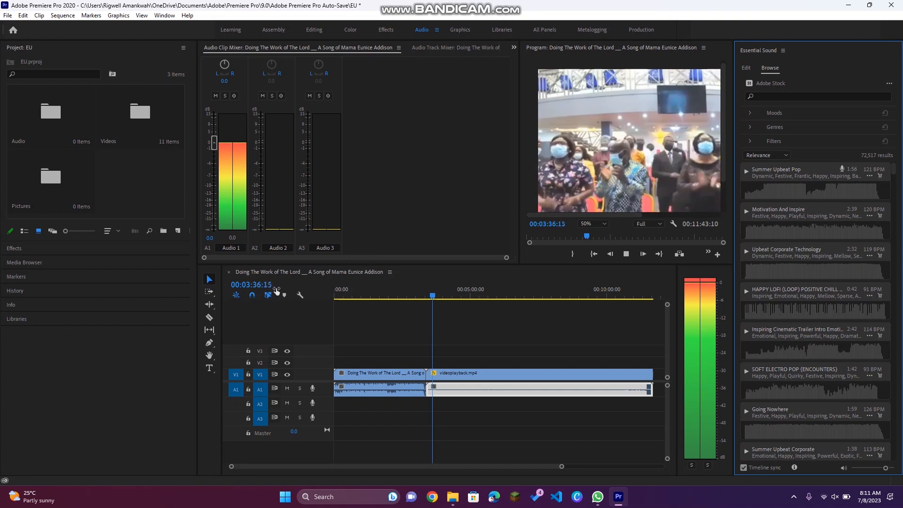
{"action": "key", "text": "space"}
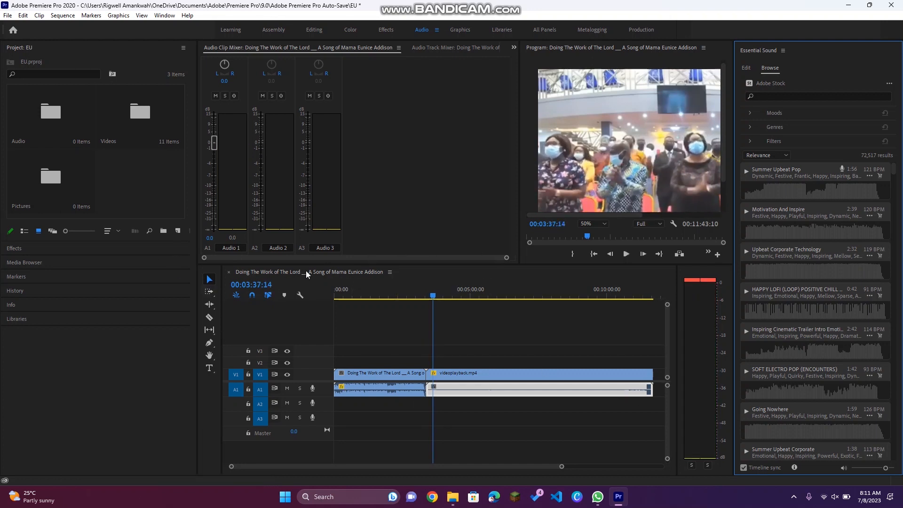
Step: Open the Effects panel and switch to the Assembly workspace
{"action": "left_click", "coordinate": [24, 252]}
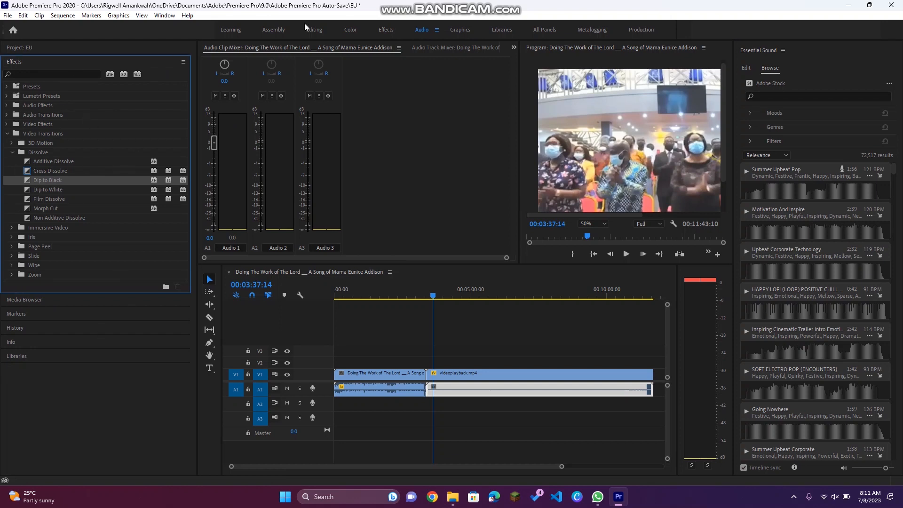
{"action": "left_click", "coordinate": [273, 31]}
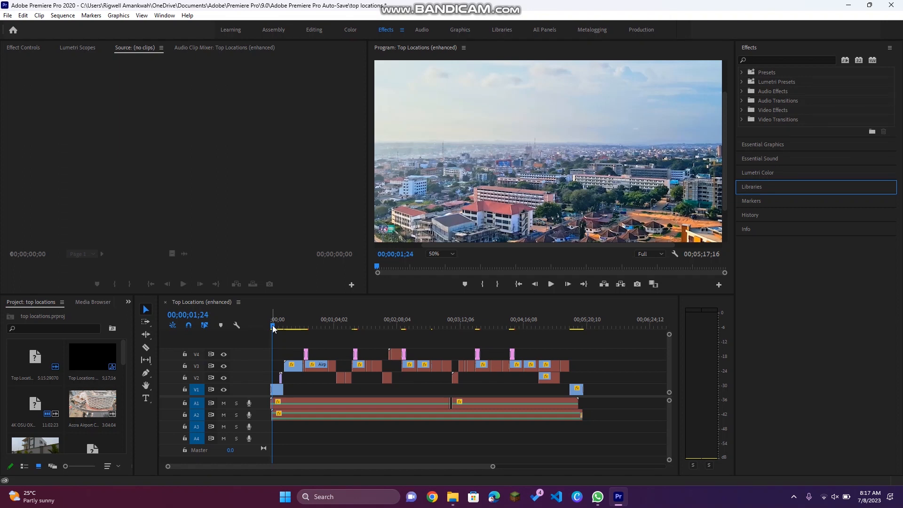
Step: Scrub through the Top Locations (enhanced) sequence and return the playhead to the start
{"action": "left_click_drag", "start_coordinate": [274, 328], "coordinate": [283, 328]}
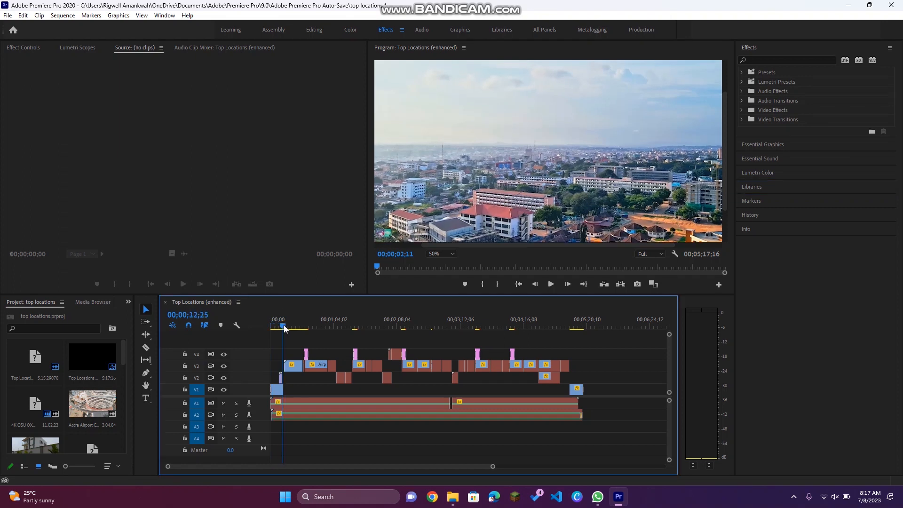
{"action": "left_click", "coordinate": [335, 365]}
{"action": "left_click_drag", "start_coordinate": [285, 327], "coordinate": [462, 338]}
{"action": "left_click_drag", "start_coordinate": [482, 337], "coordinate": [268, 324]}
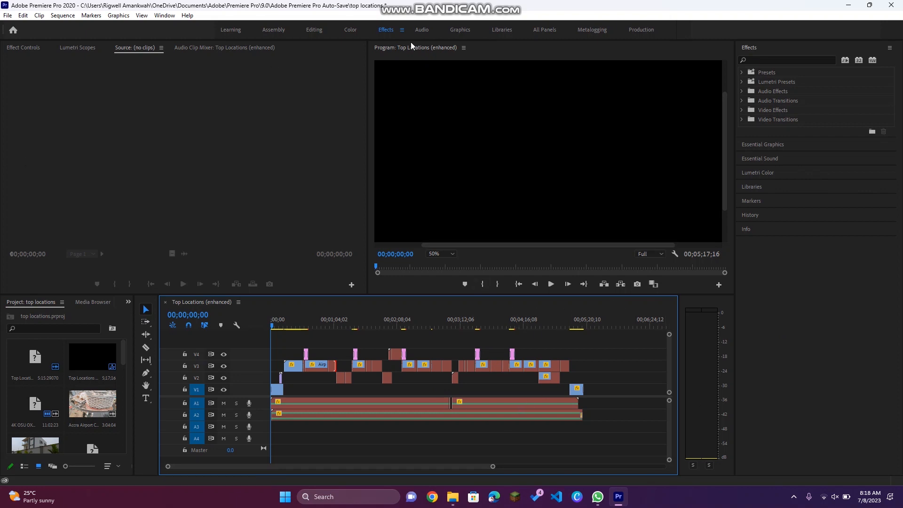
Step: Select the second audio clip on A1 and try to export the sequence
{"action": "left_click", "coordinate": [419, 402]}
{"action": "left_click", "coordinate": [423, 394]}
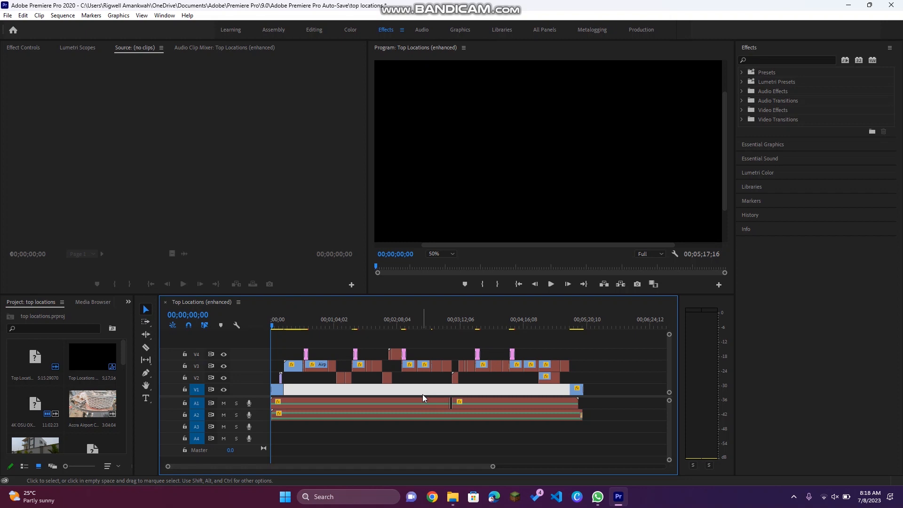
{"action": "left_click", "coordinate": [464, 402]}
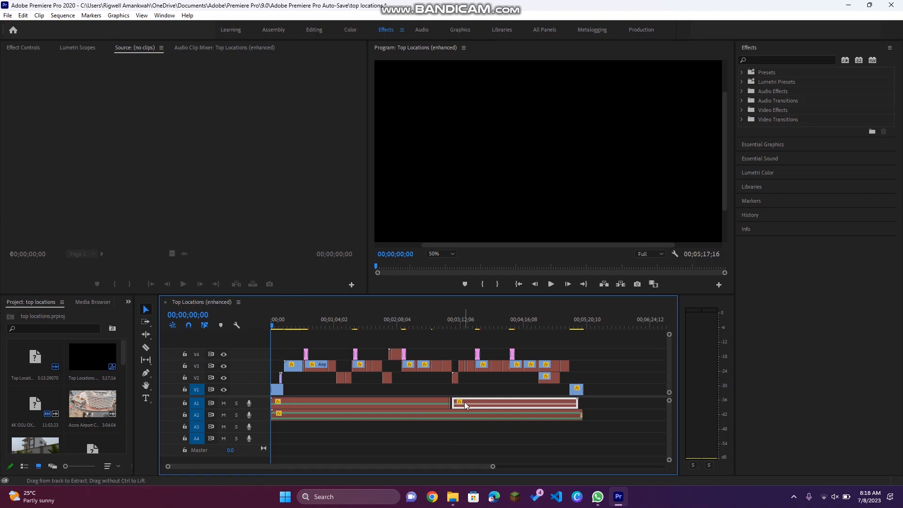
{"action": "key", "text": "ctrl+m"}
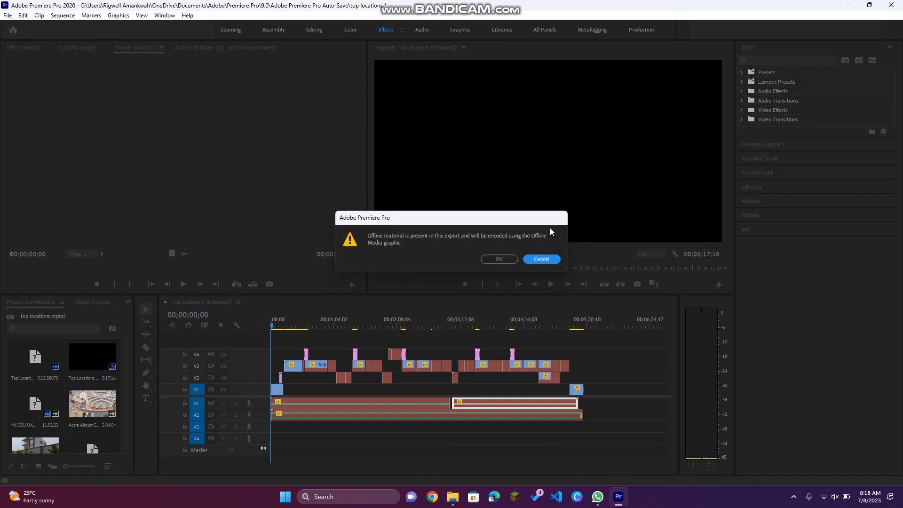
{"action": "left_click", "coordinate": [540, 259]}
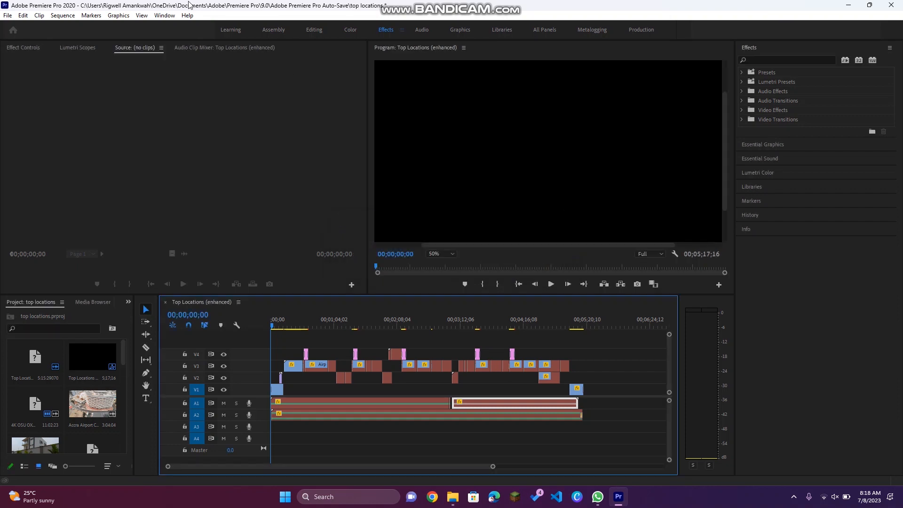
Step: Split the first audio clip on A1 at two points with the Razor tool
{"action": "left_click", "coordinate": [8, 16]}
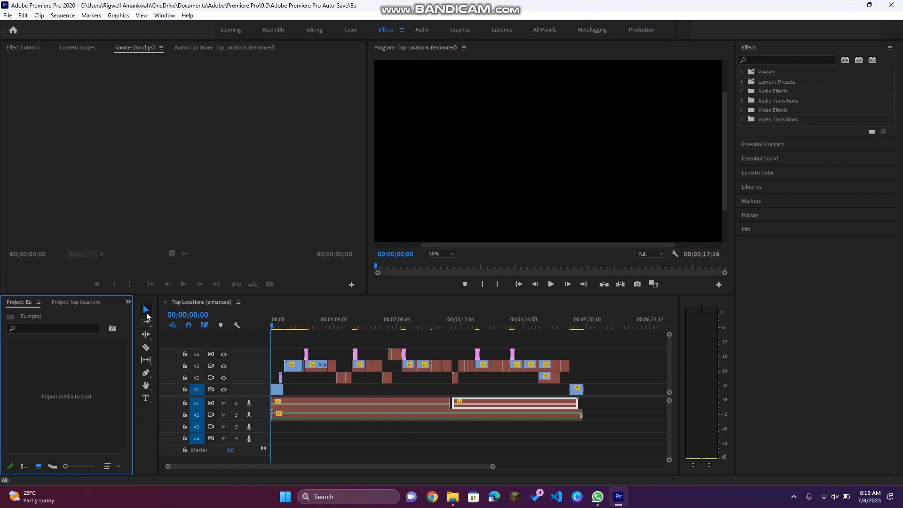
{"action": "left_click", "coordinate": [147, 349]}
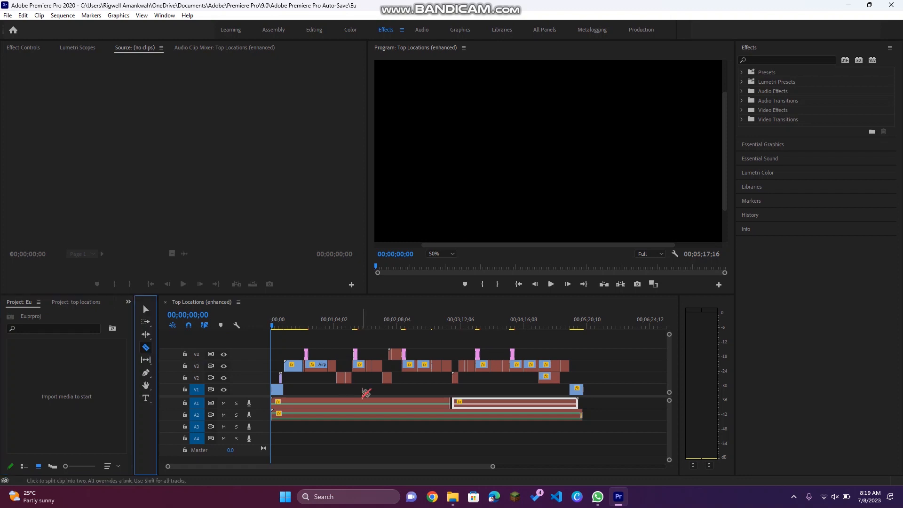
{"action": "left_click", "coordinate": [341, 401]}
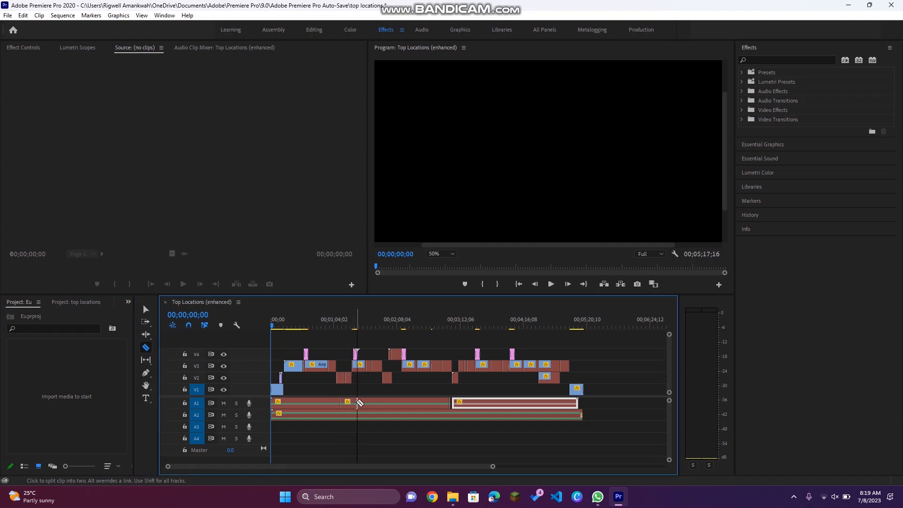
{"action": "left_click", "coordinate": [383, 403]}
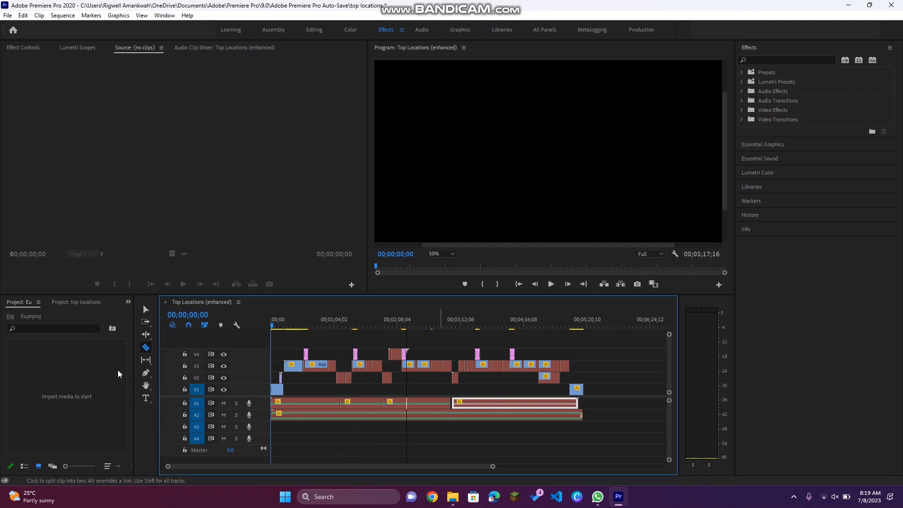
Step: Switch back to the Selection tool and split the audio clips at the playhead with Add Edit, then move the playhead to 00;02;07;20
{"action": "left_click", "coordinate": [150, 312]}
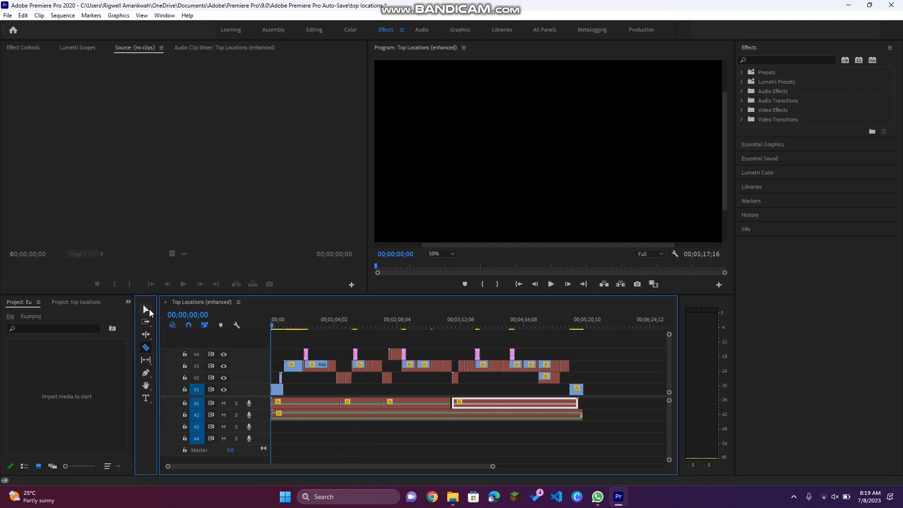
{"action": "left_click", "coordinate": [373, 405]}
{"action": "right_click", "coordinate": [373, 405]}
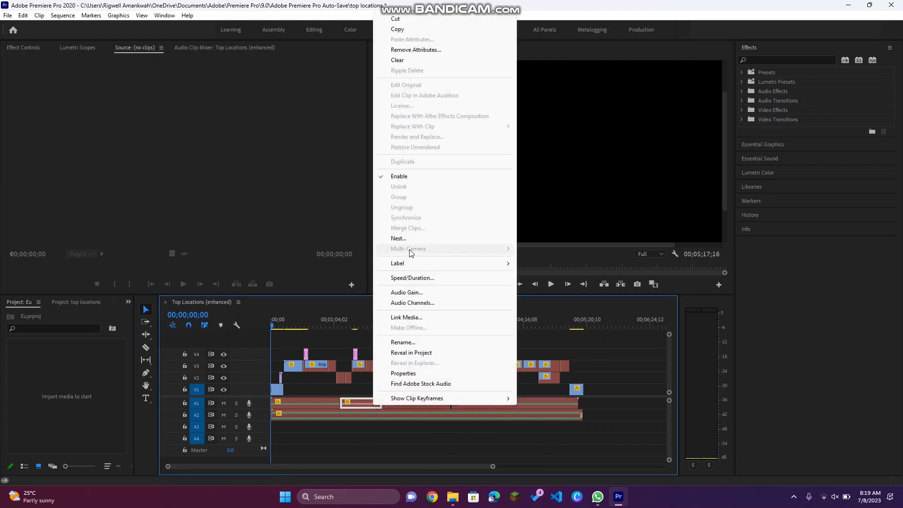
{"action": "left_click_drag", "start_coordinate": [546, 330], "coordinate": [380, 325]}
{"action": "key", "text": "ctrl+k"}
{"action": "left_click_drag", "start_coordinate": [381, 328], "coordinate": [396, 325]}
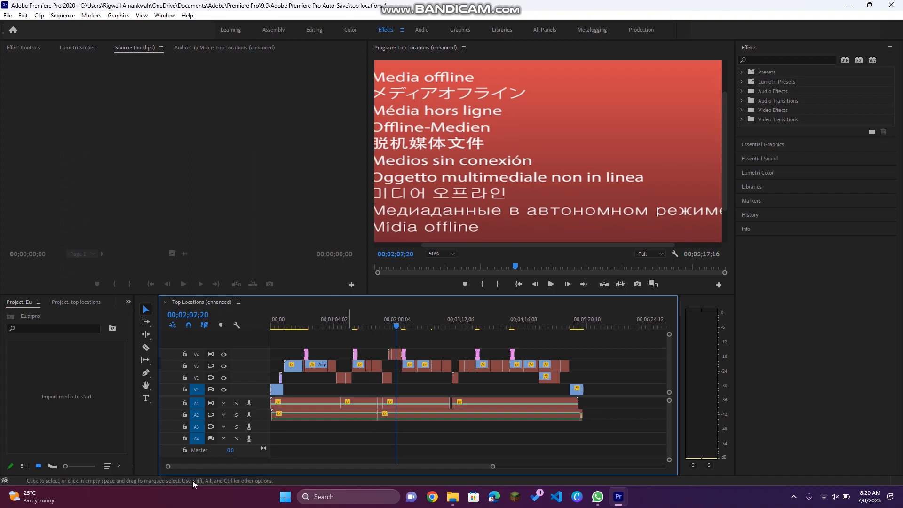
Step: Add a text graphic in the Program Monitor at the playhead using the Type tool
{"action": "left_click", "coordinate": [144, 401]}
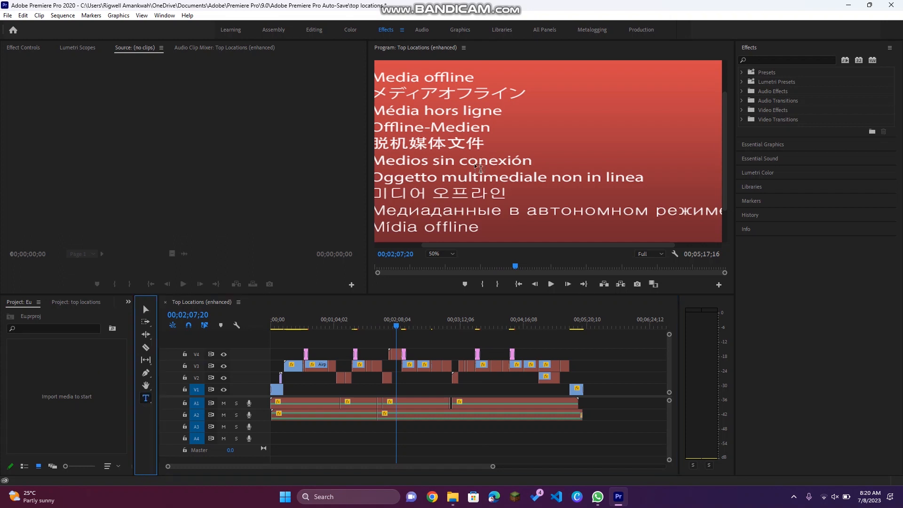
{"action": "left_click", "coordinate": [455, 120]}
{"action": "left_click_drag", "start_coordinate": [682, 185], "coordinate": [681, 184]}
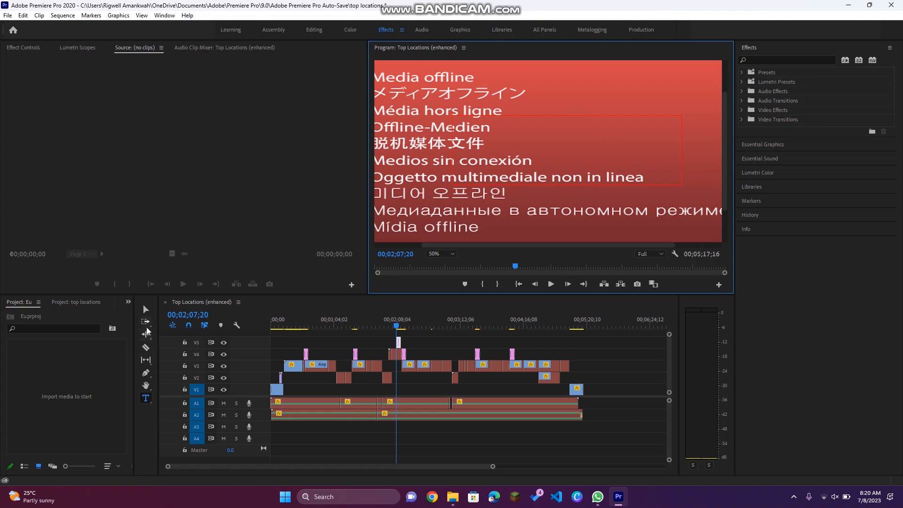
Step: In the Eu project, create a new sequence by placing the 'Doing The Work of The Lord' clip on the empty timeline
{"action": "left_click", "coordinate": [146, 348]}
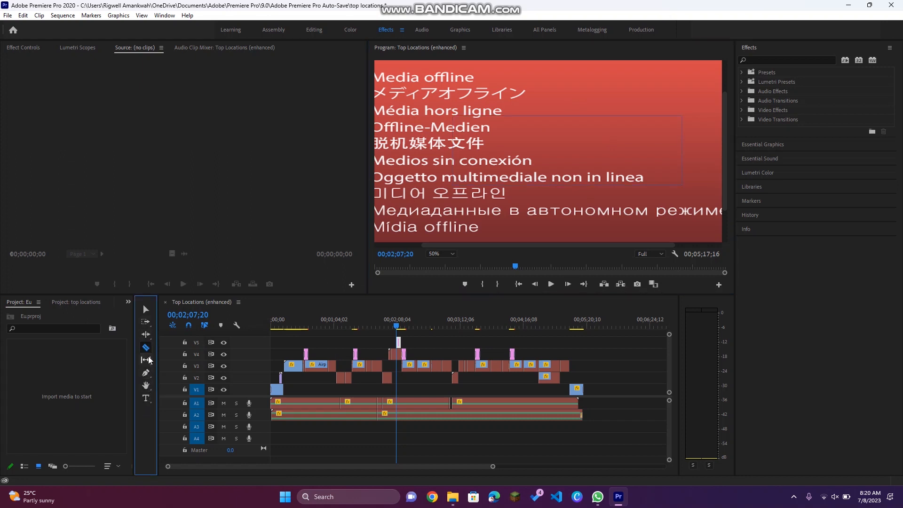
{"action": "left_click", "coordinate": [146, 310]}
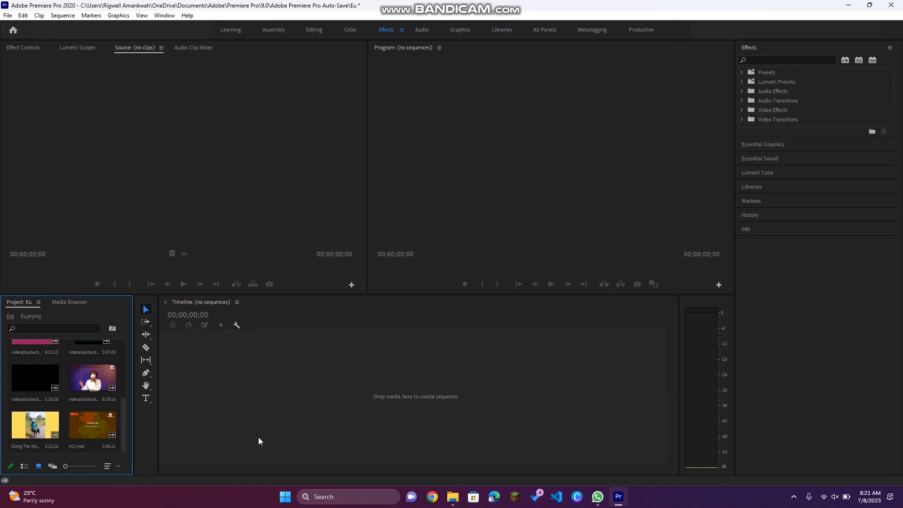
{"action": "scroll", "coordinate": [79, 414], "scroll_direction": "up", "scroll_amount": 3}
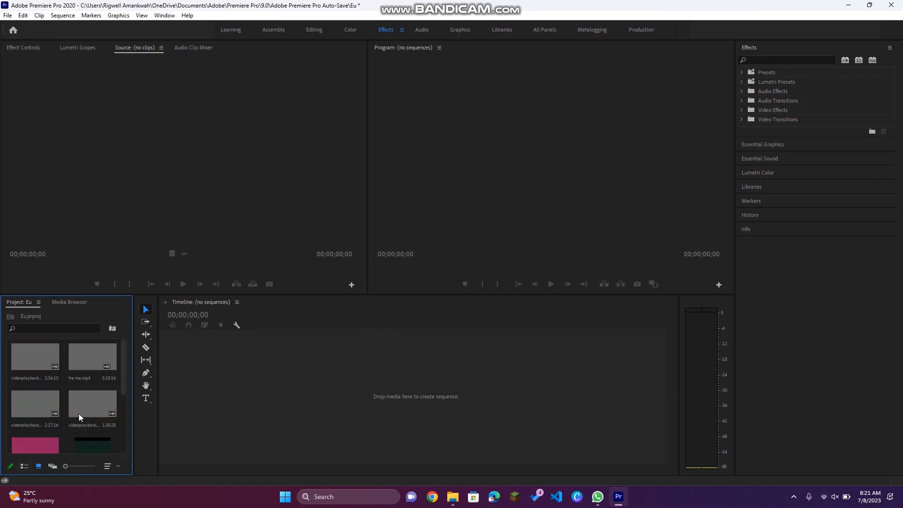
{"action": "scroll", "coordinate": [79, 414], "scroll_direction": "down", "scroll_amount": 5}
{"action": "scroll", "coordinate": [78, 414], "scroll_direction": "up", "scroll_amount": 5}
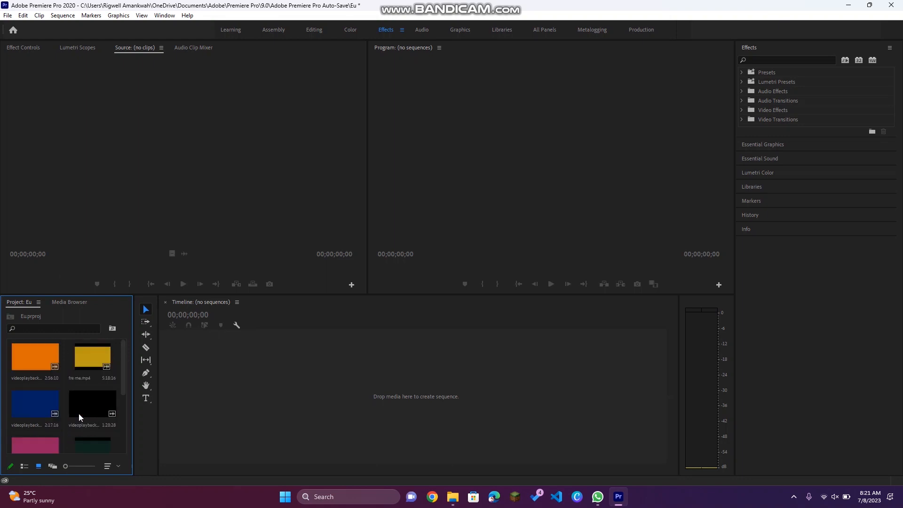
{"action": "scroll", "coordinate": [79, 415], "scroll_direction": "down", "scroll_amount": 3}
{"action": "scroll", "coordinate": [79, 414], "scroll_direction": "up", "scroll_amount": 3}
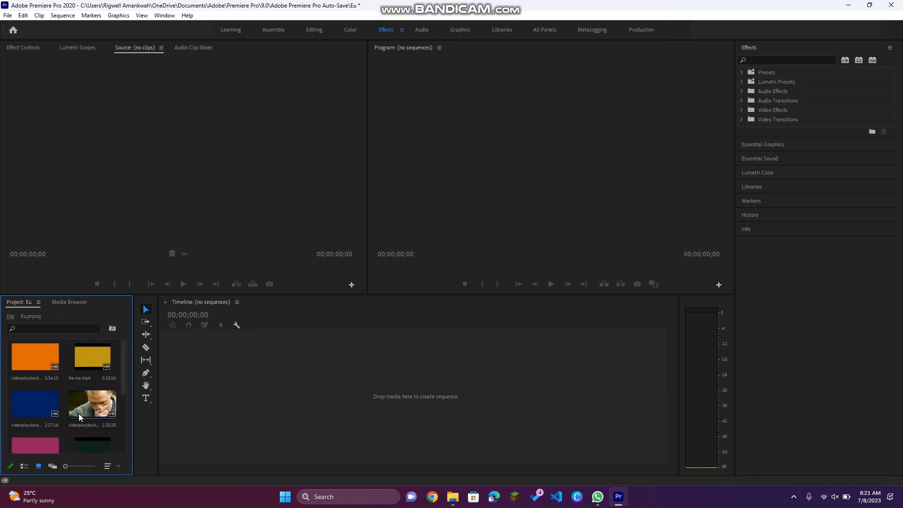
{"action": "scroll", "coordinate": [68, 418], "scroll_direction": "down", "scroll_amount": 3}
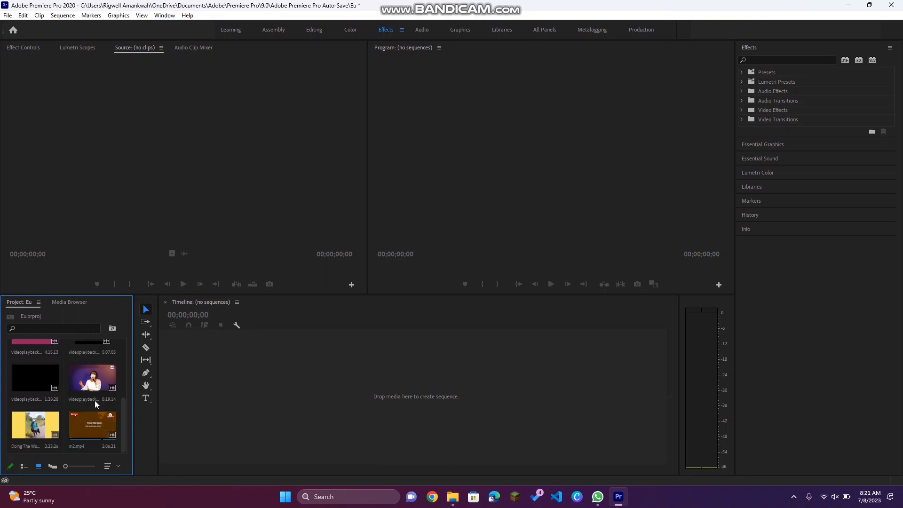
{"action": "left_click_drag", "start_coordinate": [25, 435], "coordinate": [291, 373]}
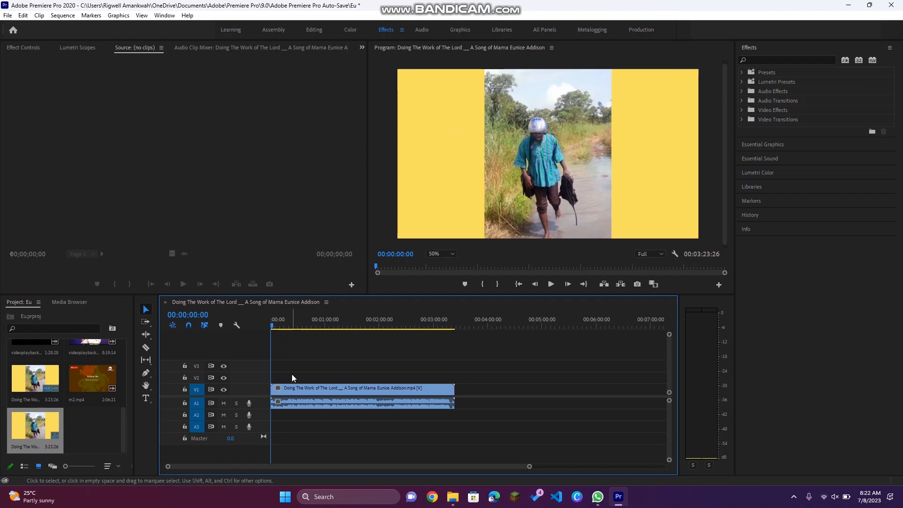
Step: Open the Export Settings for the sequence and scrub through the output preview range
{"action": "key", "text": "ctrl+m"}
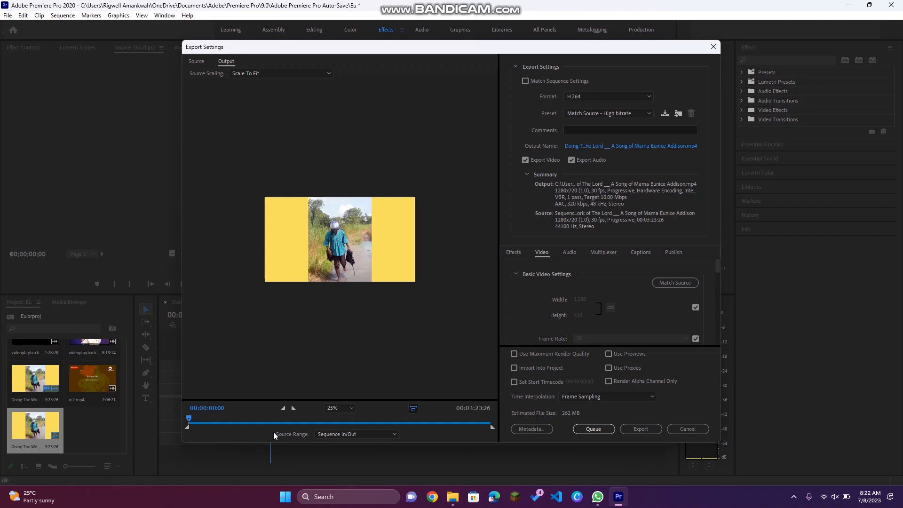
{"action": "left_click_drag", "start_coordinate": [187, 419], "coordinate": [321, 420]}
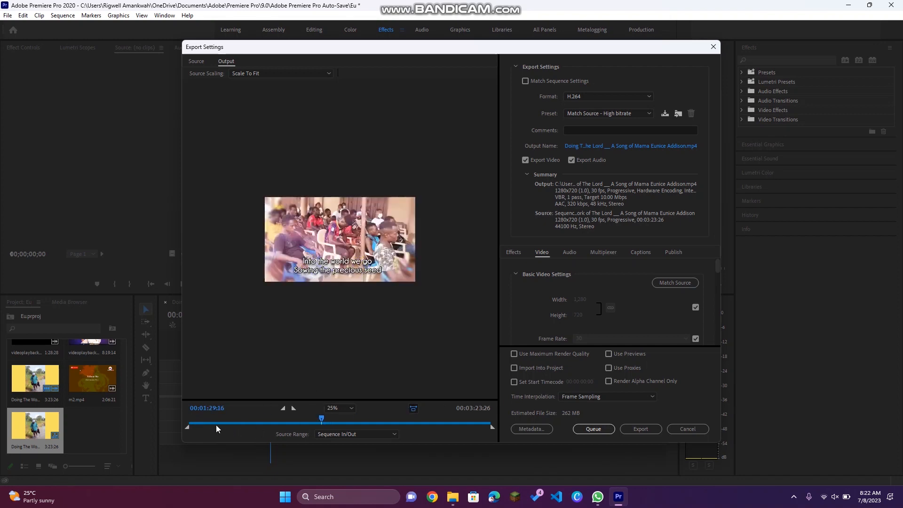
{"action": "left_click_drag", "start_coordinate": [188, 429], "coordinate": [190, 429]}
{"action": "left_click_drag", "start_coordinate": [306, 421], "coordinate": [186, 427]}
{"action": "left_click_drag", "start_coordinate": [322, 419], "coordinate": [171, 413]}
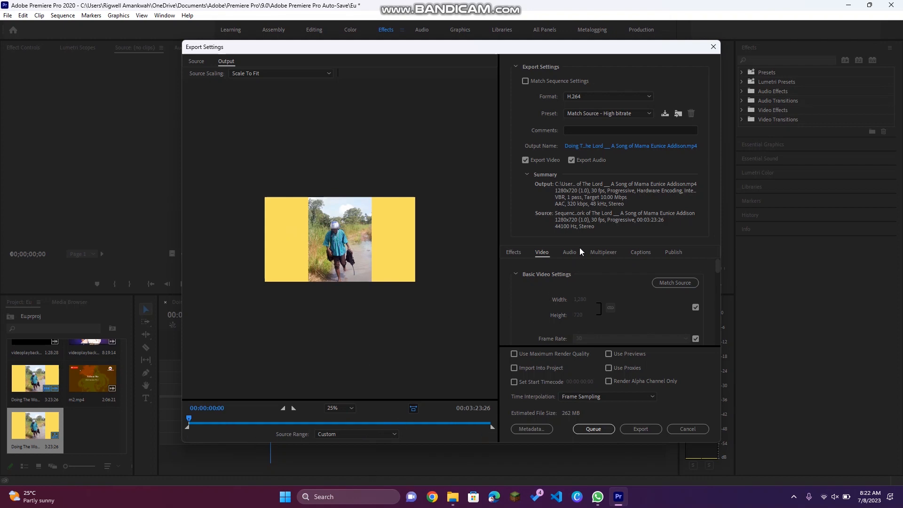
Step: Browse the list of available export formats, keeping H.264
{"action": "left_click", "coordinate": [593, 97]}
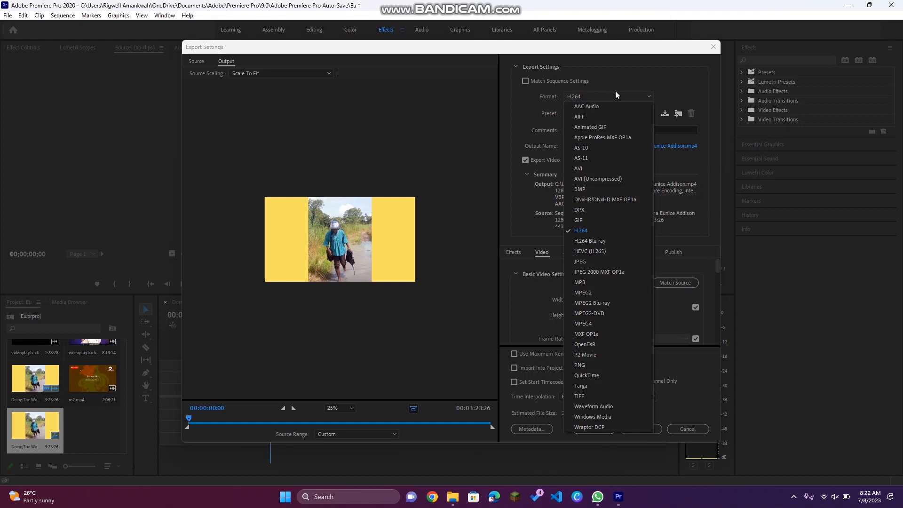
{"action": "left_click", "coordinate": [650, 88]}
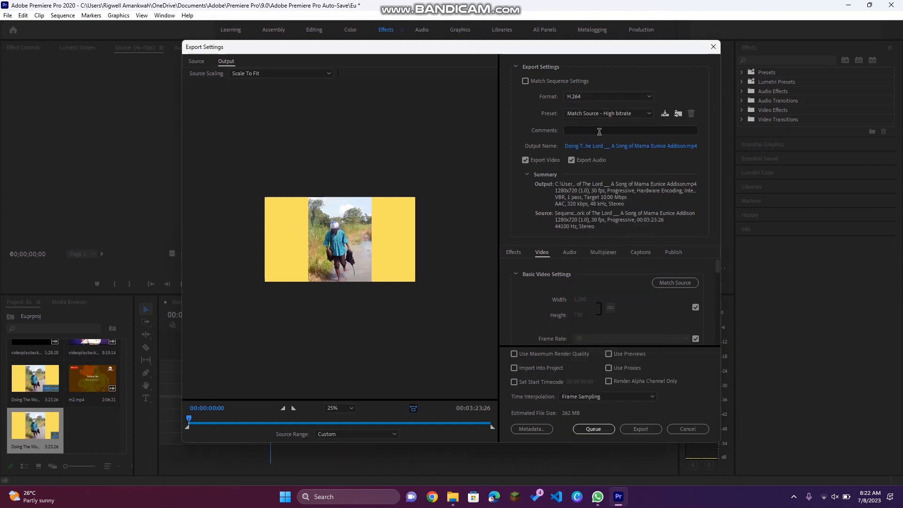
{"action": "left_click", "coordinate": [595, 96]}
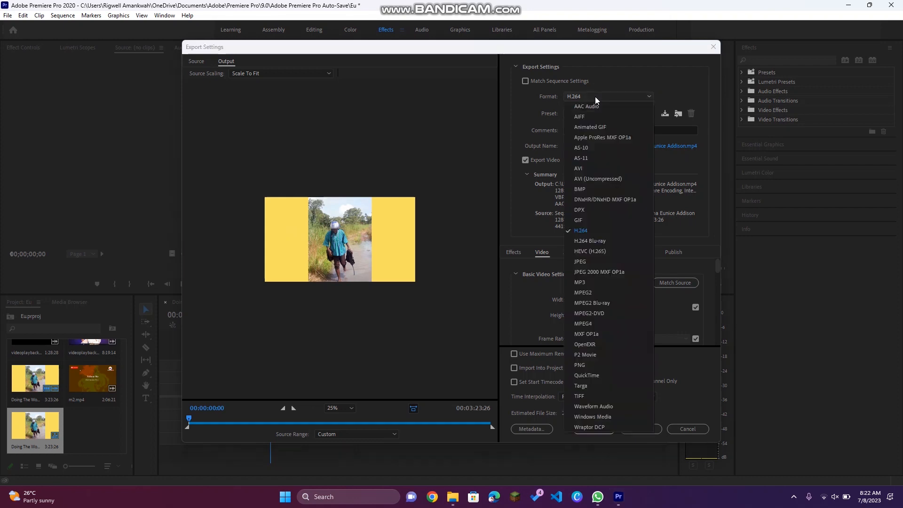
{"action": "left_click", "coordinate": [706, 241]}
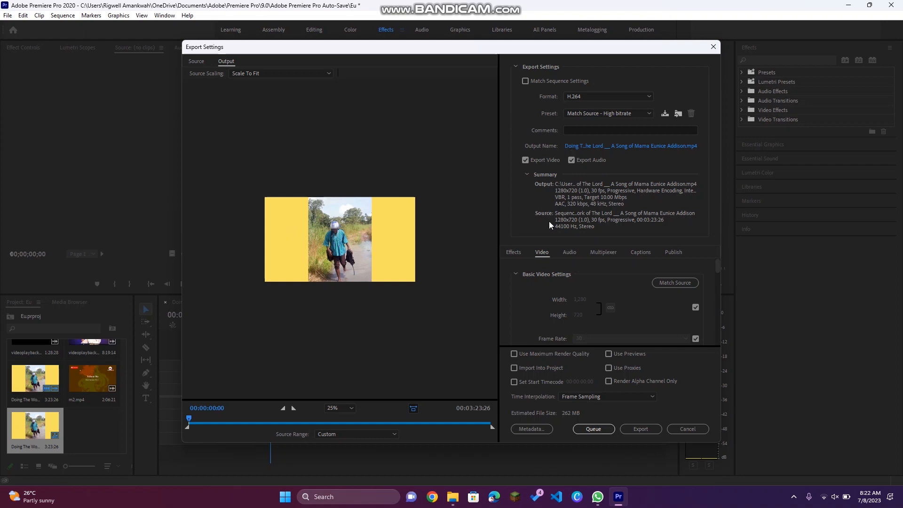
Step: Browse the Audio, Multiplexer, Captions and Publish export settings tabs, then cancel the Export Settings dialog
{"action": "left_click", "coordinate": [571, 252]}
{"action": "left_click", "coordinate": [607, 252]}
{"action": "left_click", "coordinate": [637, 252]}
{"action": "left_click", "coordinate": [570, 252]}
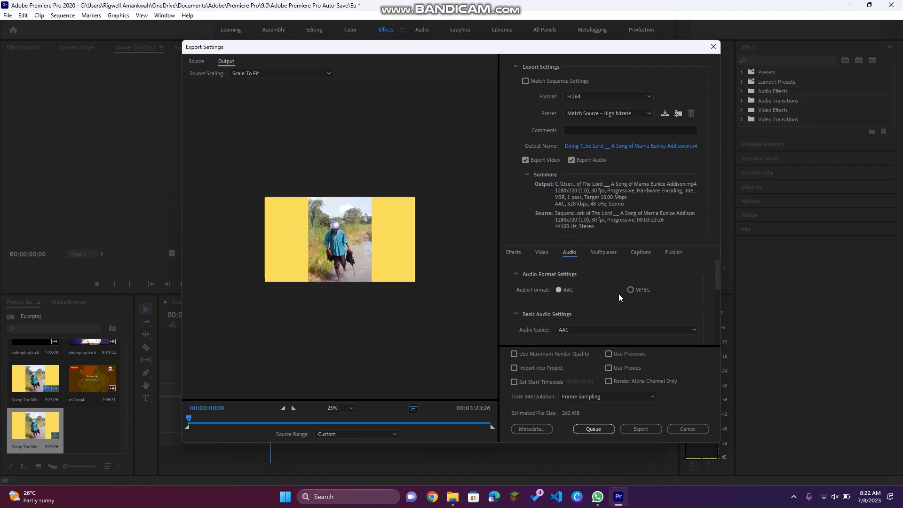
{"action": "left_click", "coordinate": [671, 252]}
{"action": "left_click", "coordinate": [639, 252]}
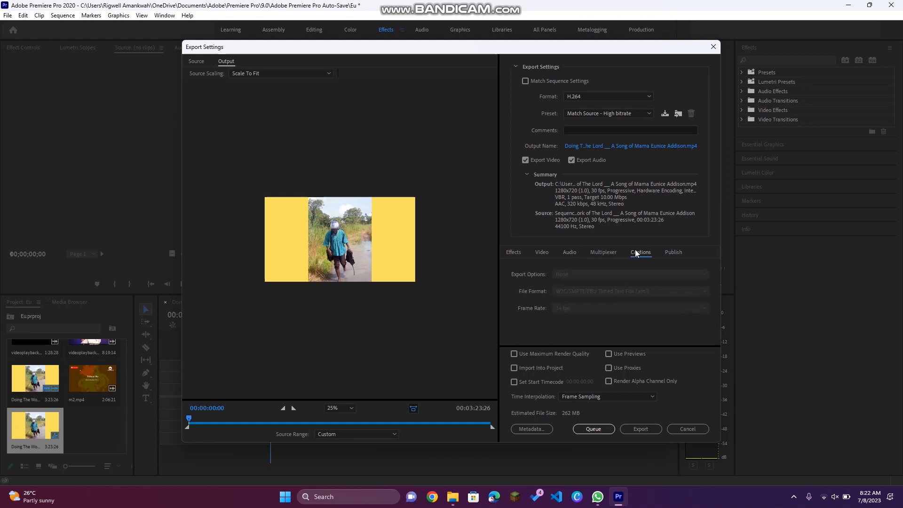
{"action": "left_click", "coordinate": [570, 252]}
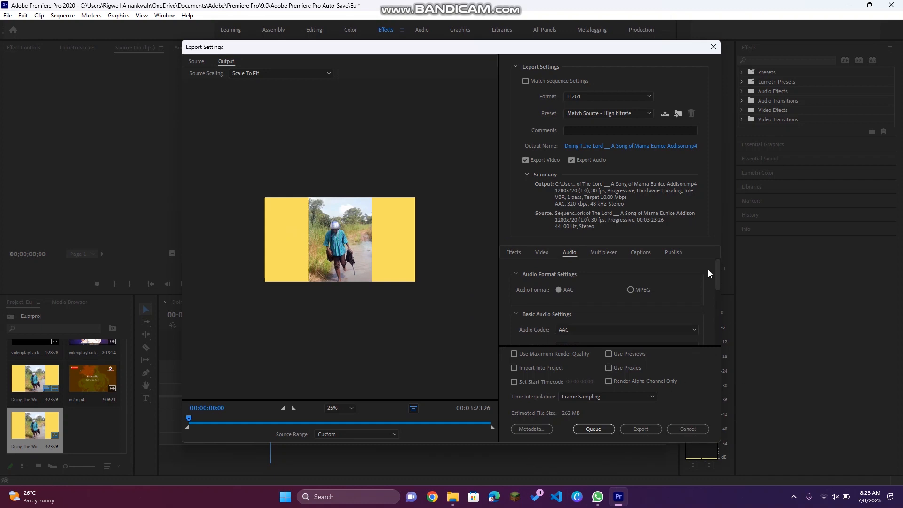
{"action": "mouse_move", "coordinate": [717, 281]}
{"action": "left_mouse_down"}
{"action": "mouse_move", "coordinate": [714, 357]}
{"action": "mouse_move", "coordinate": [724, 272]}
{"action": "left_mouse_up"}
{"action": "left_click", "coordinate": [699, 428]}
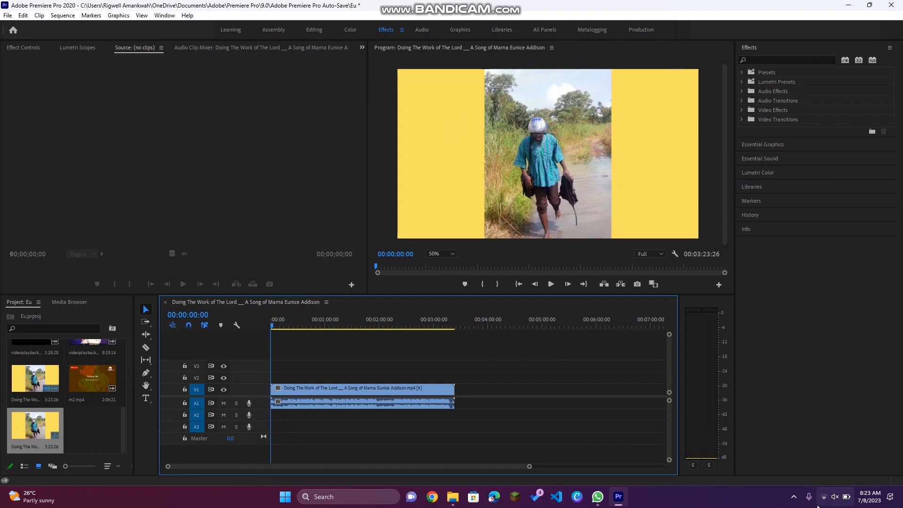
{"action": "left_click", "coordinate": [794, 497]}
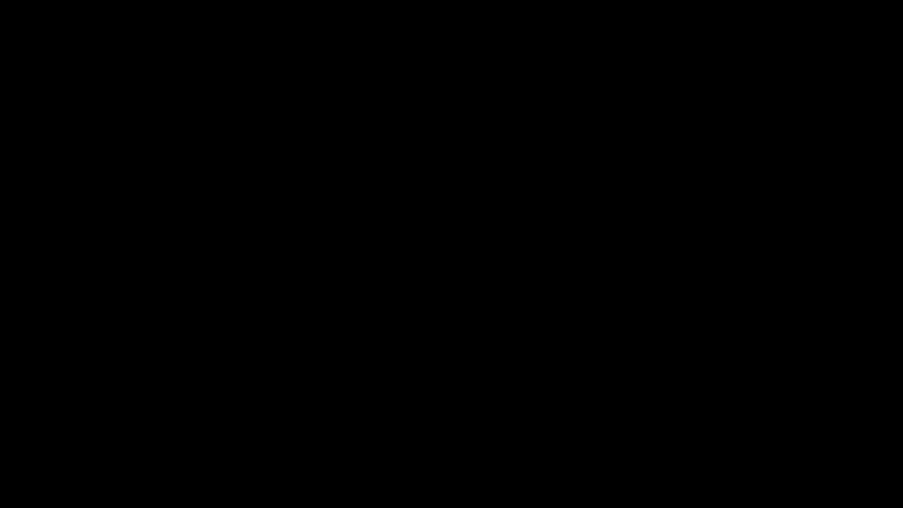